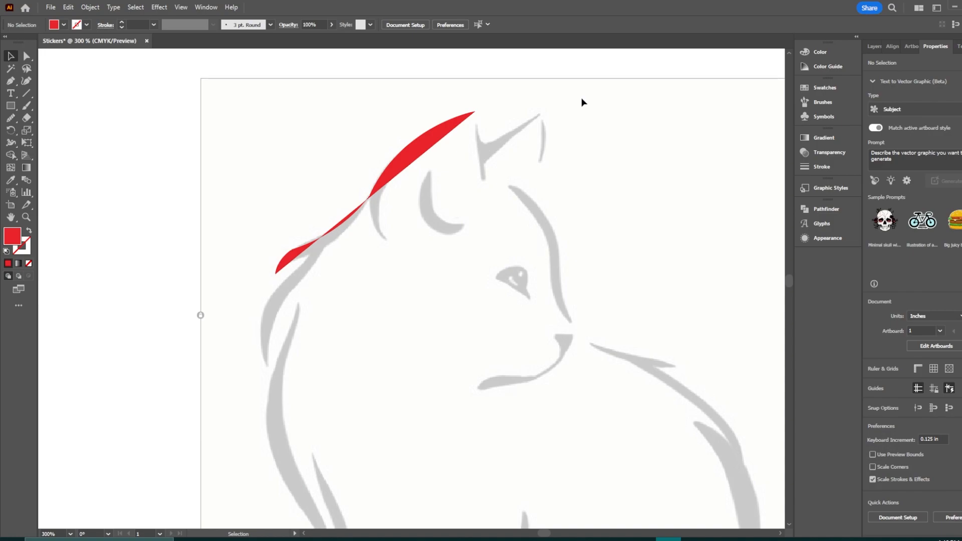
Step: Unlock all locked artwork in the document
key("ctrl+minus")
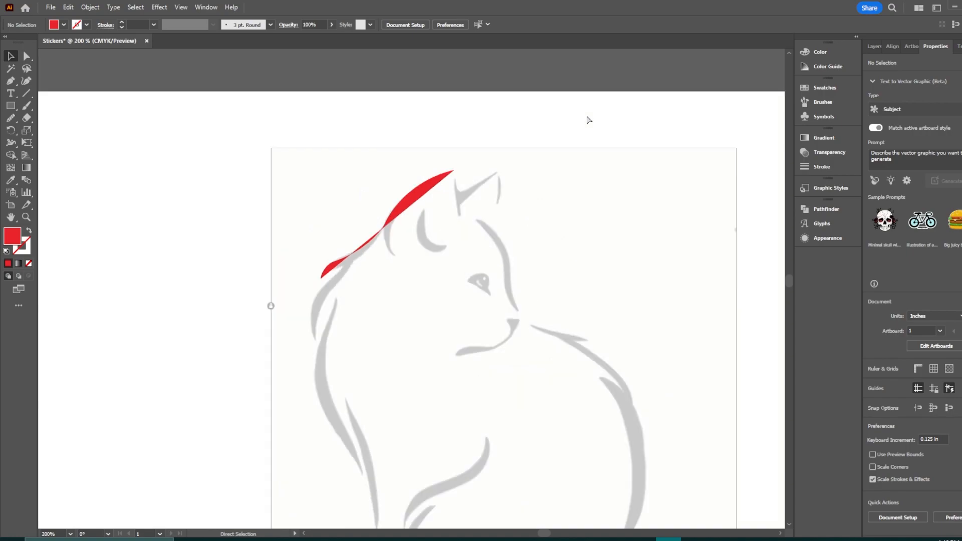
left_click_drag(596, 327, 546, 227)
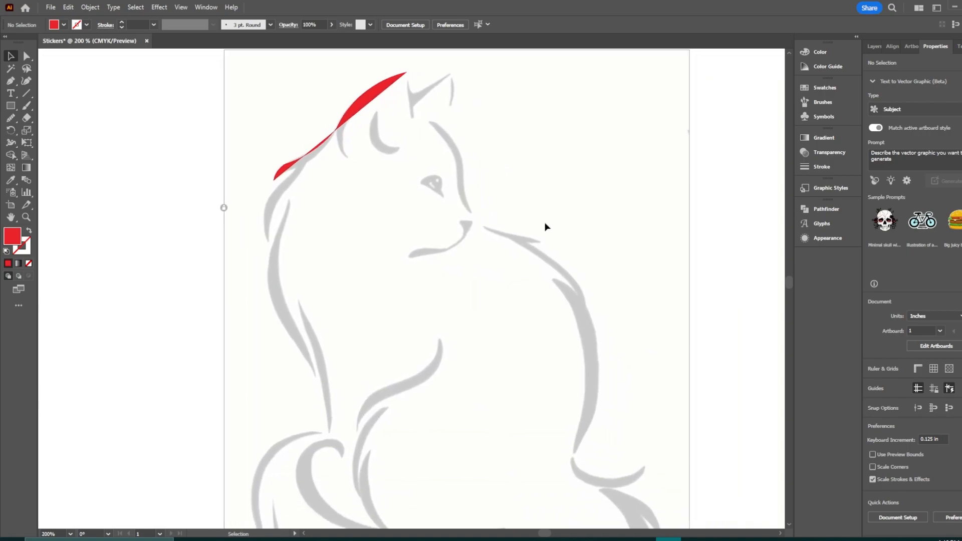
left_click_drag(549, 324, 525, 334)
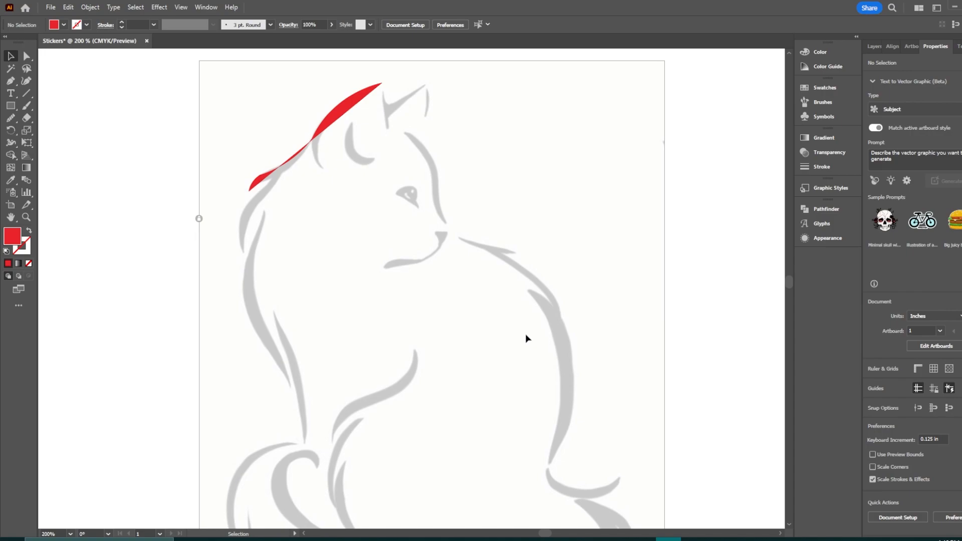
left_click_drag(506, 294, 514, 321)
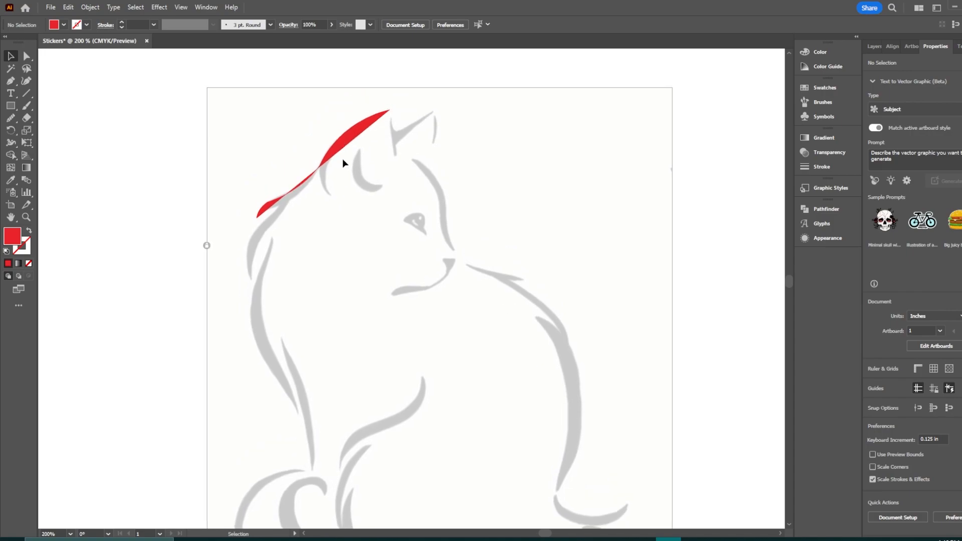
left_click(90, 7)
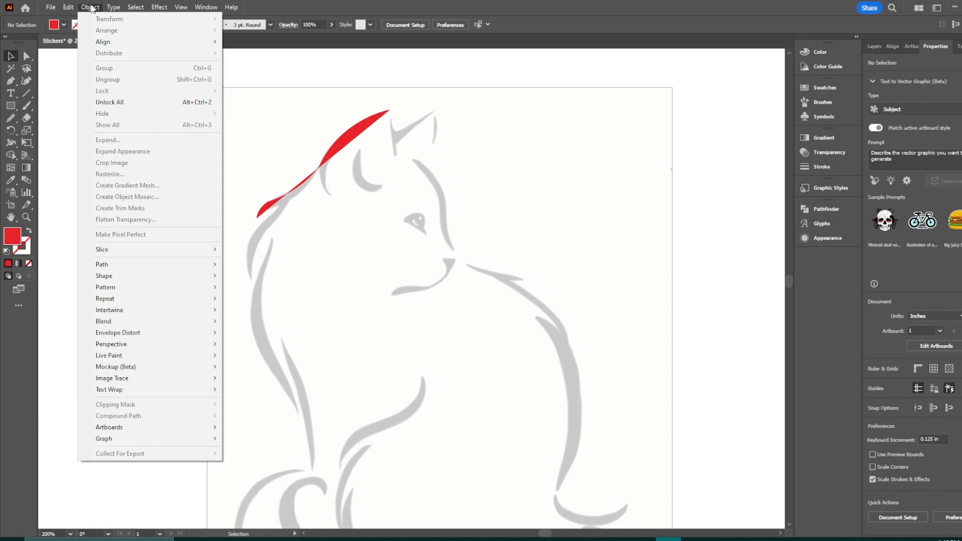
left_click(125, 102)
left_click(181, 149)
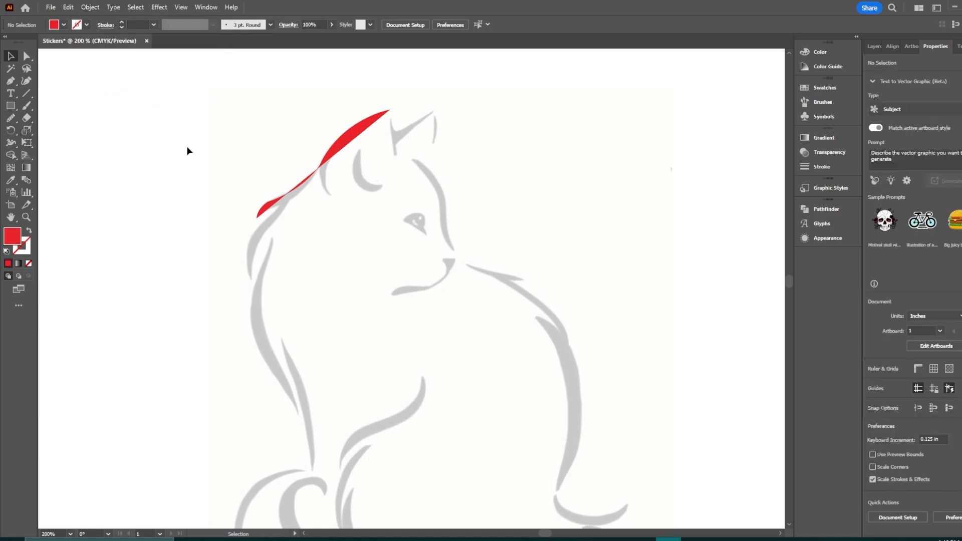
Step: Select the cat reference image and inspect the document's layers, toggling Layer 2's visibility off and on
left_click(422, 284)
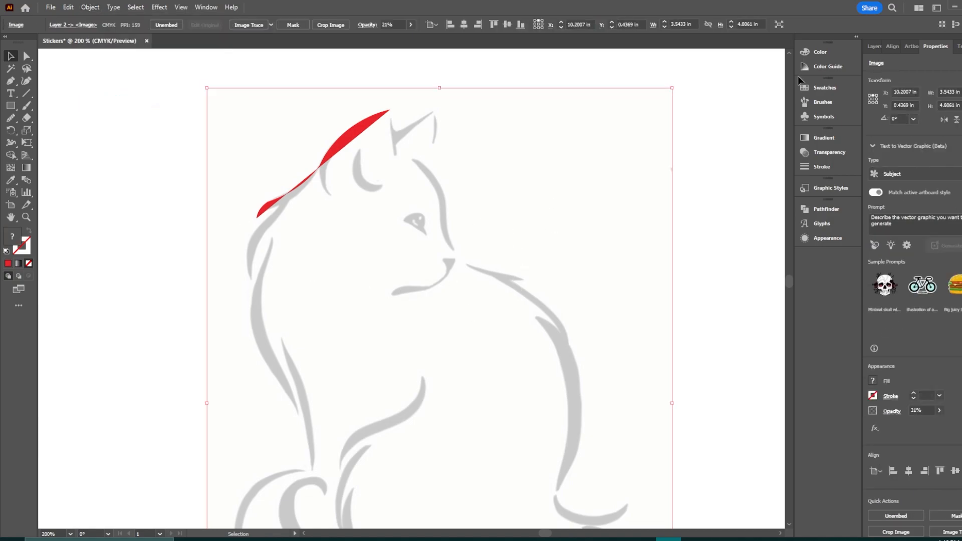
left_click(873, 47)
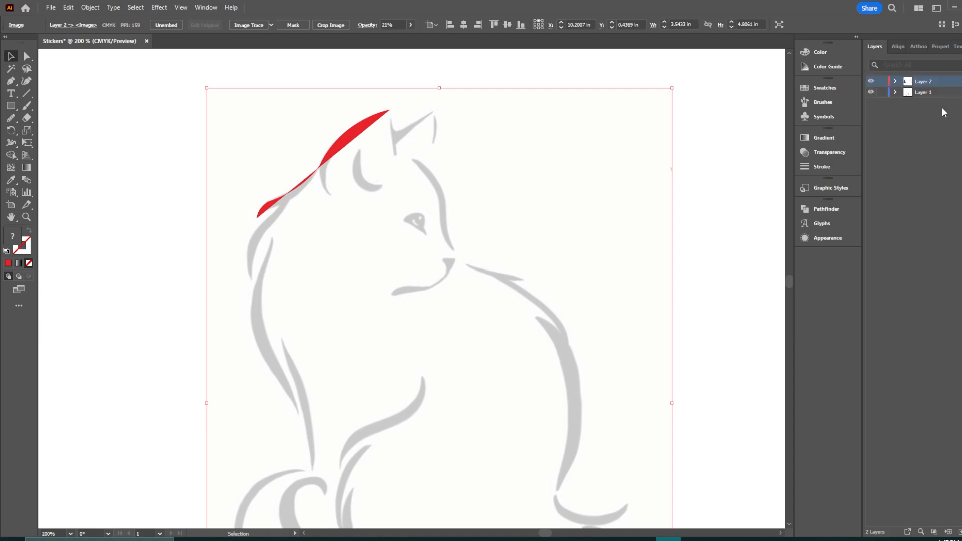
left_click(927, 92)
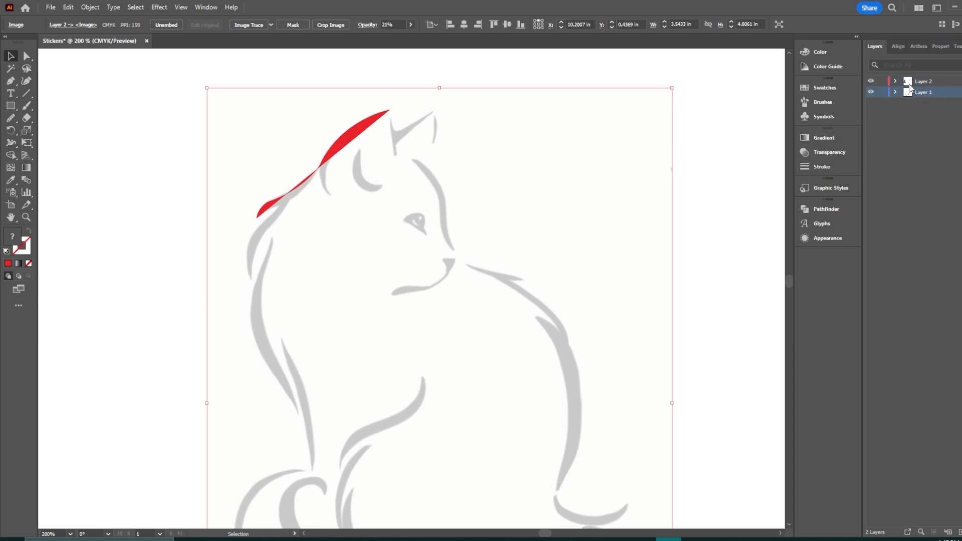
left_click(871, 81)
left_click(872, 82)
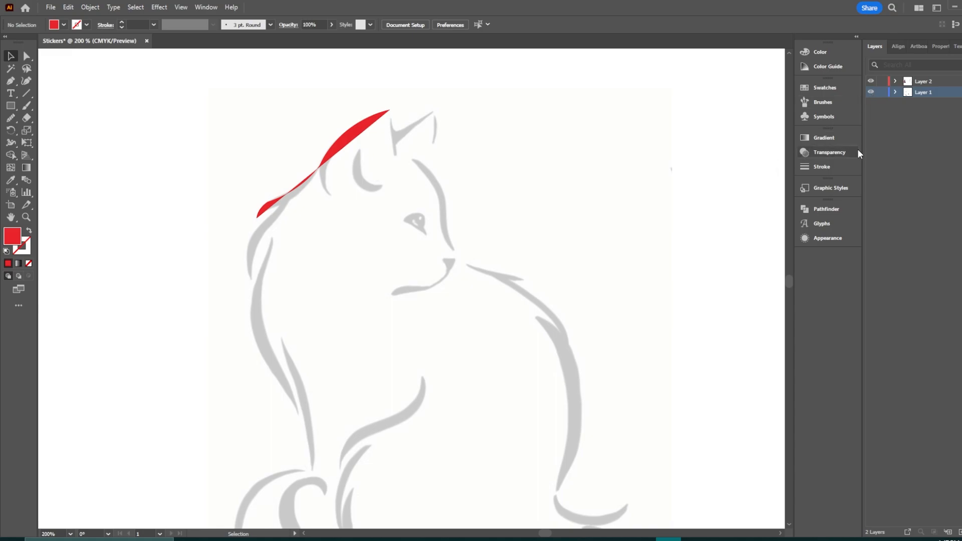
left_click(937, 47)
Step: Lock the selected cat reference image
left_click(408, 201)
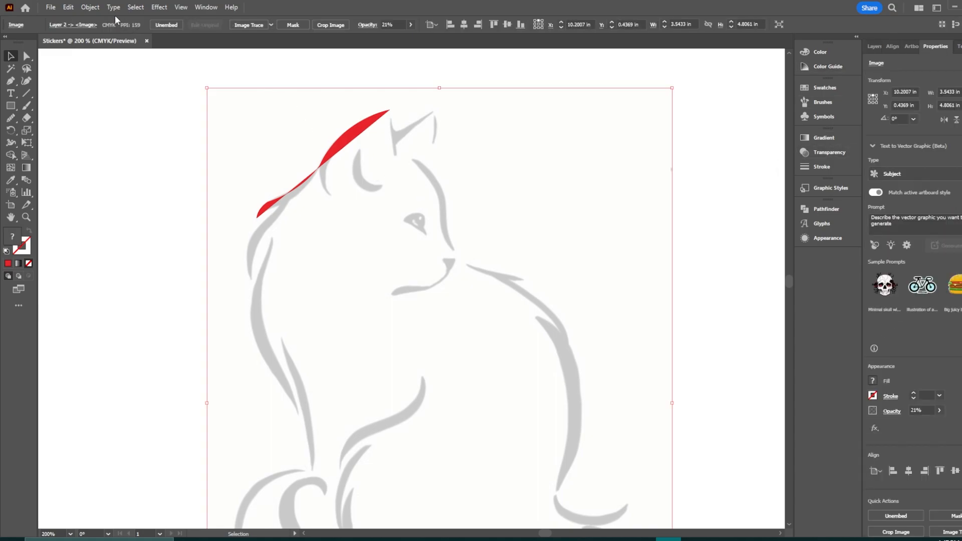
left_click(91, 7)
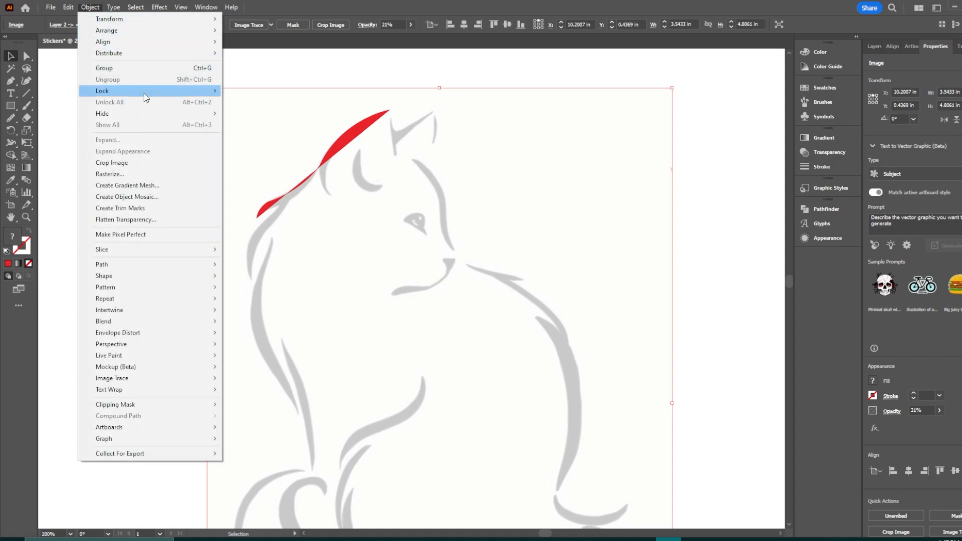
mouse_move(145, 94)
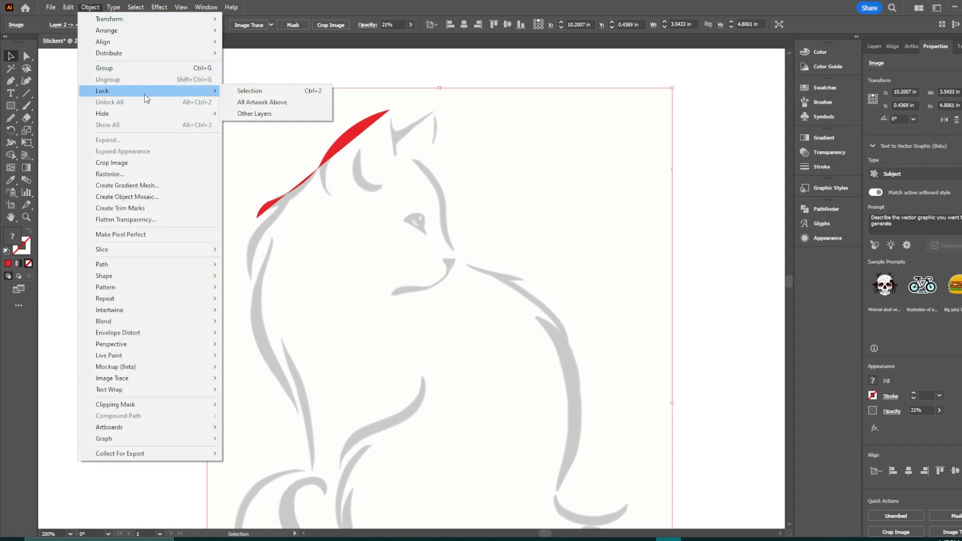
left_click(251, 95)
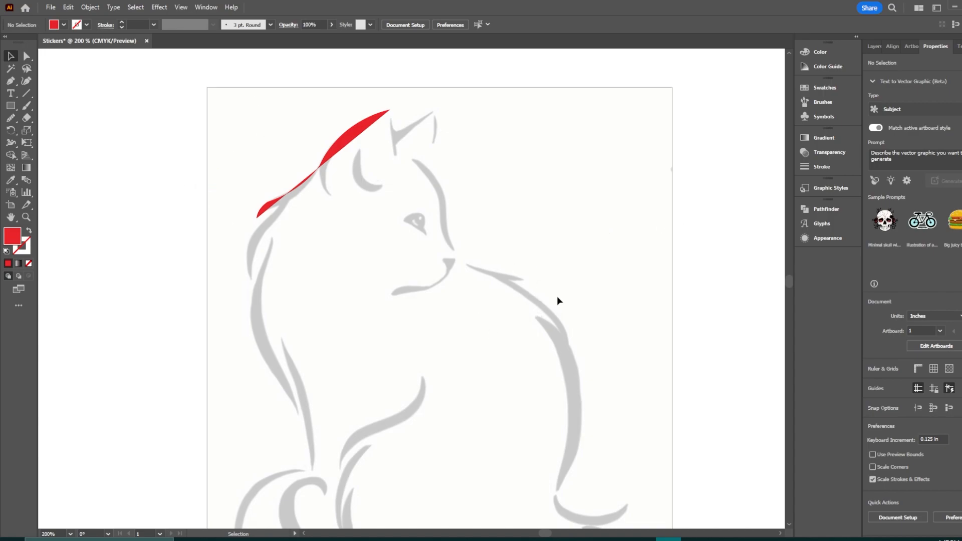
Step: Select the red shape over the cat's head and swap its fill and stroke so it becomes a red outline
left_click_drag(713, 100, 581, 218)
left_click(352, 140)
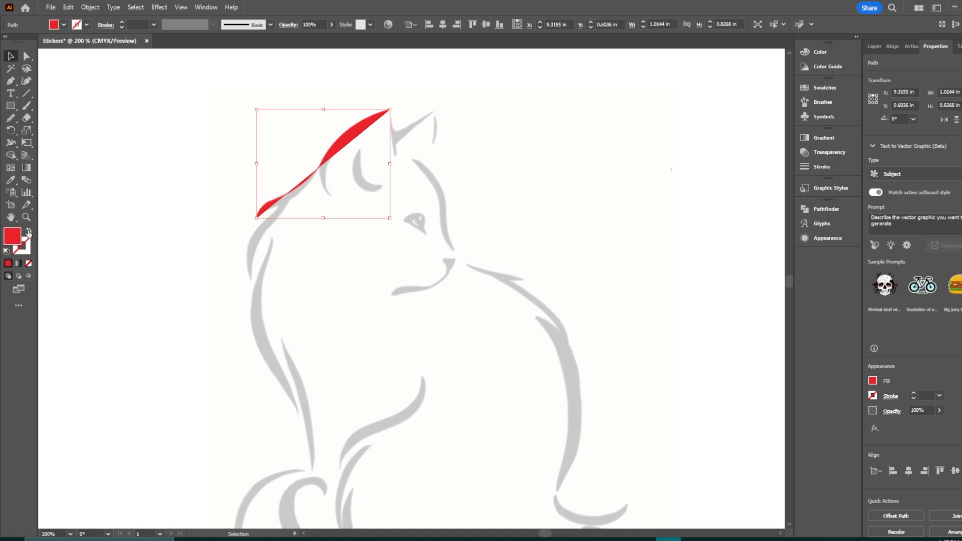
left_click(29, 232)
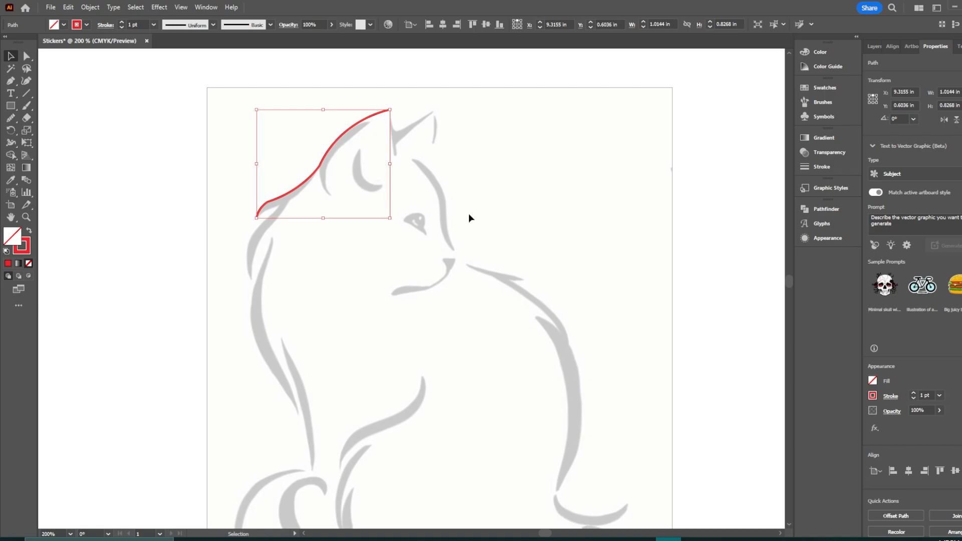
Step: Set the red path's stroke weight to 0.75 pt
left_click(913, 393)
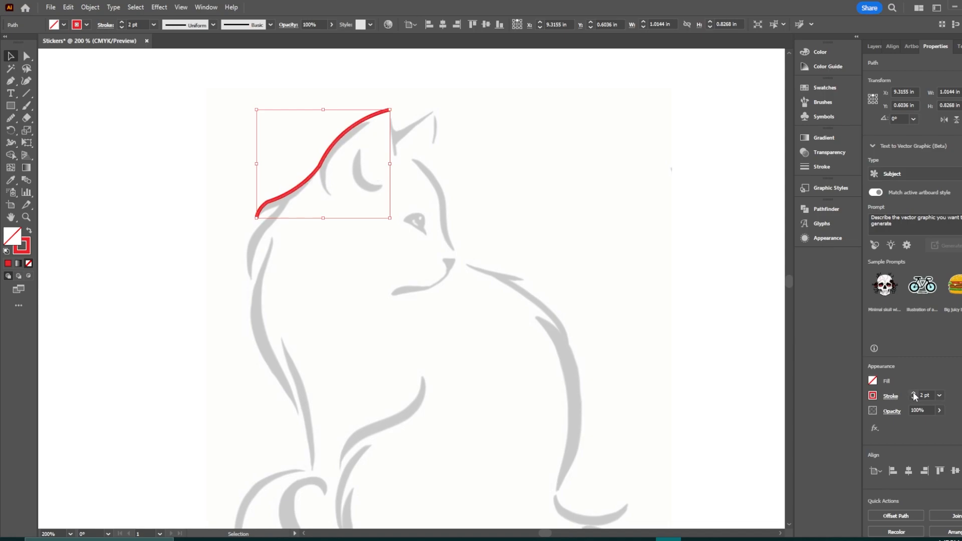
left_click(914, 399)
left_click(914, 398)
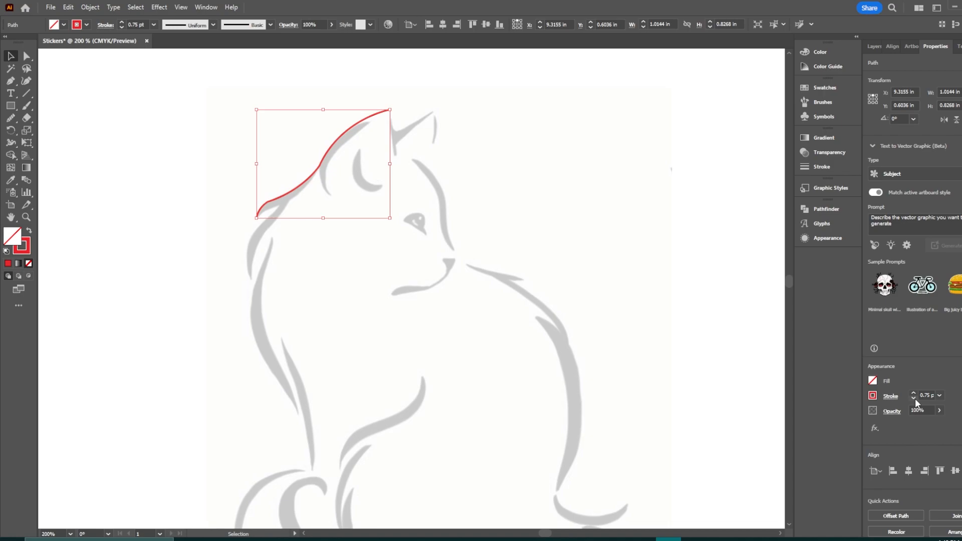
left_click(914, 399)
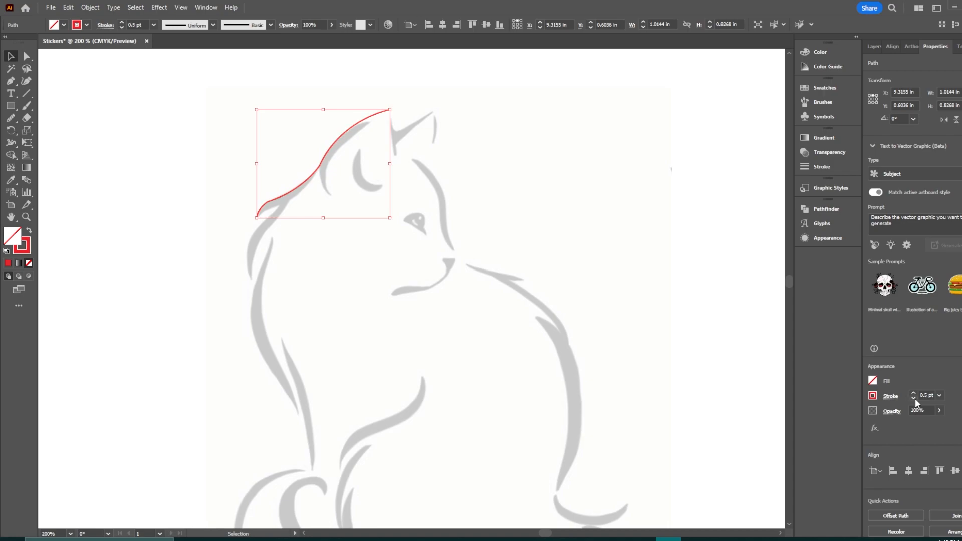
left_click(913, 393)
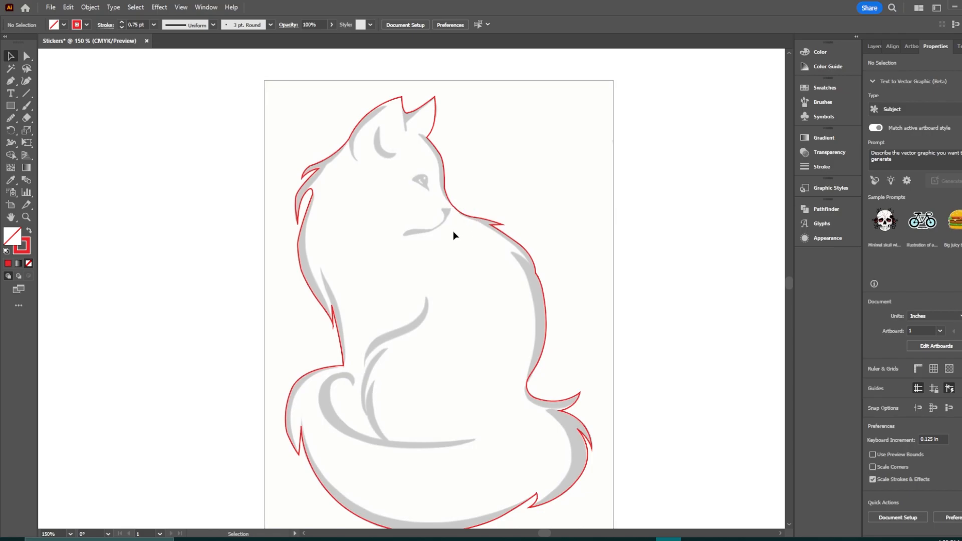
Step: Select the red cat outline and smooth its segment near the tuft on the left of the head with the Smooth tool
left_click_drag(408, 252, 447, 379)
key("ctrl+equal")
key("ctrl+equal")
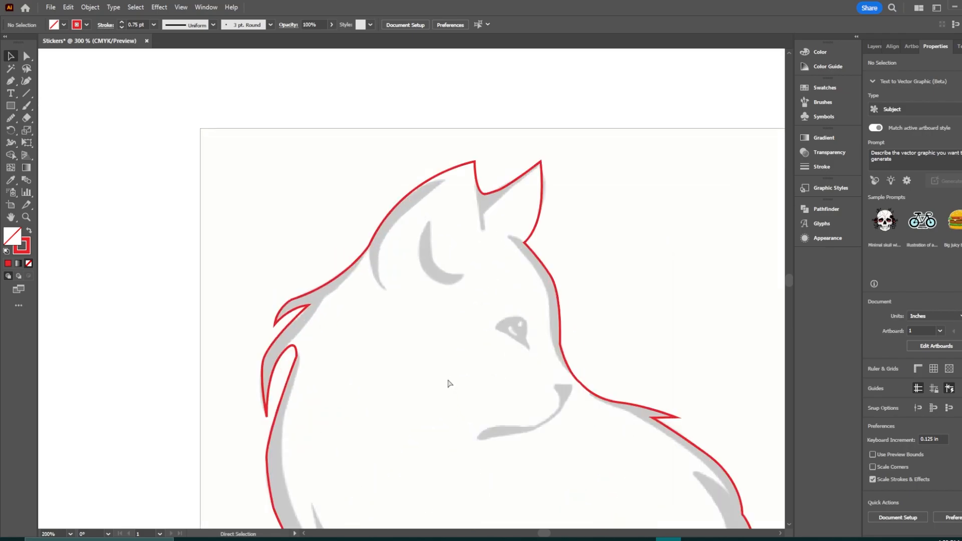
key("ctrl+equal")
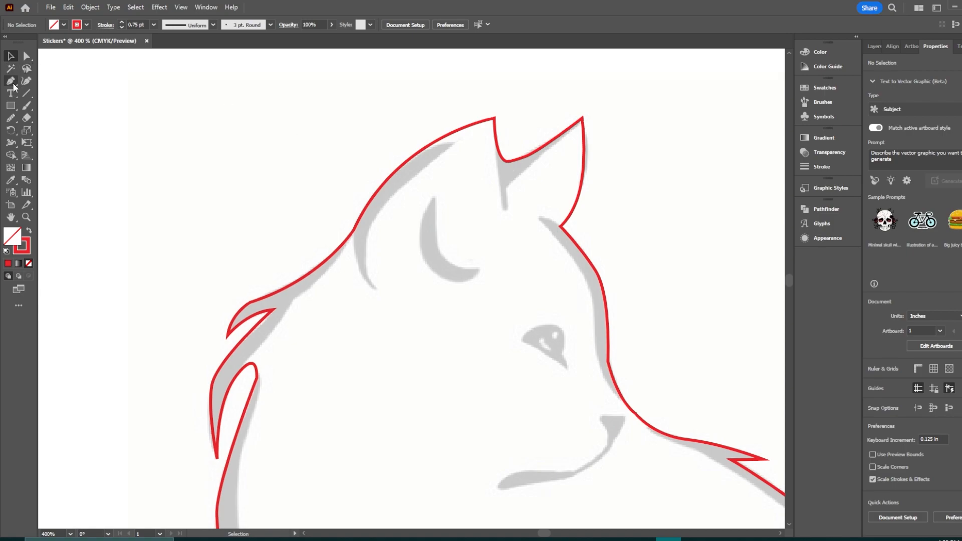
left_click(323, 269)
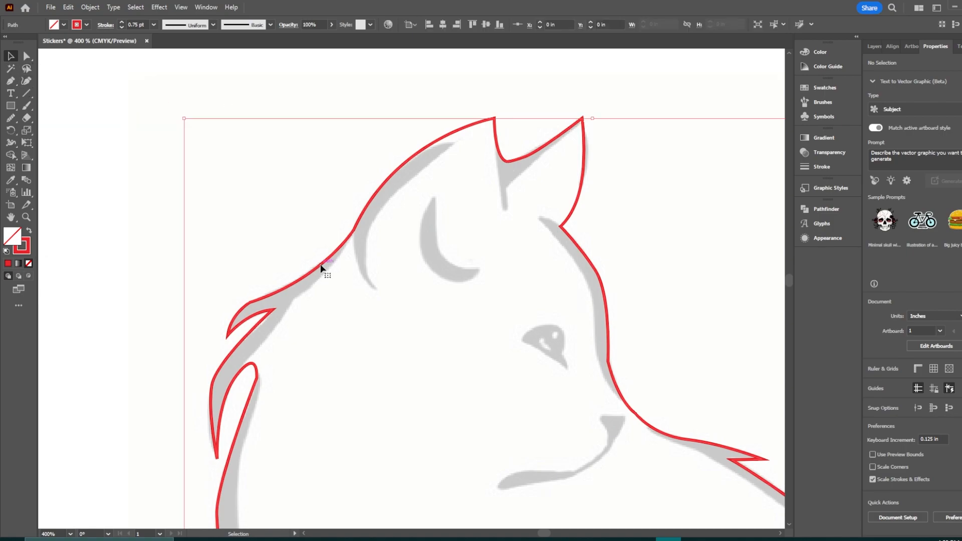
left_click(11, 120)
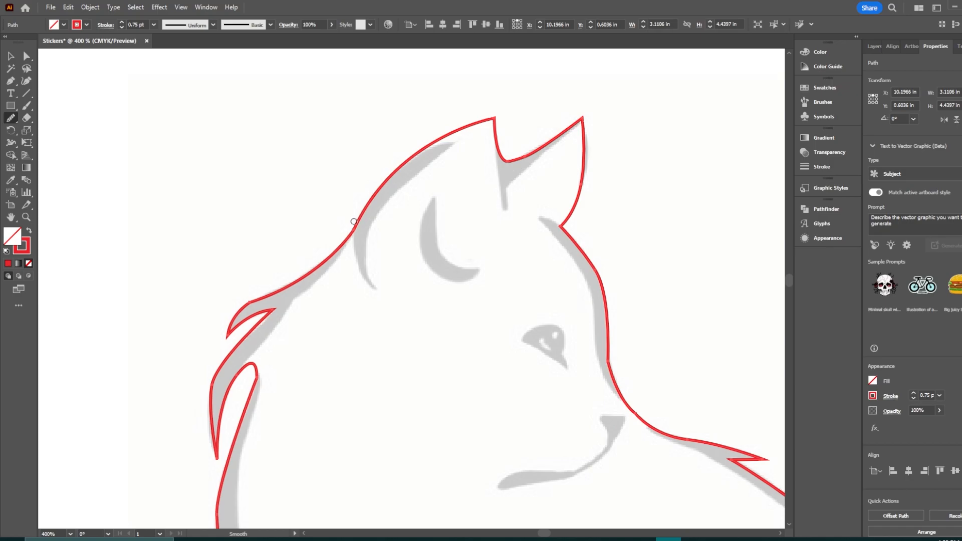
left_click_drag(260, 300, 235, 316)
Step: Smooth the outline along the narrow tuft below the head, then deselect the path
left_click_drag(324, 319, 419, 204)
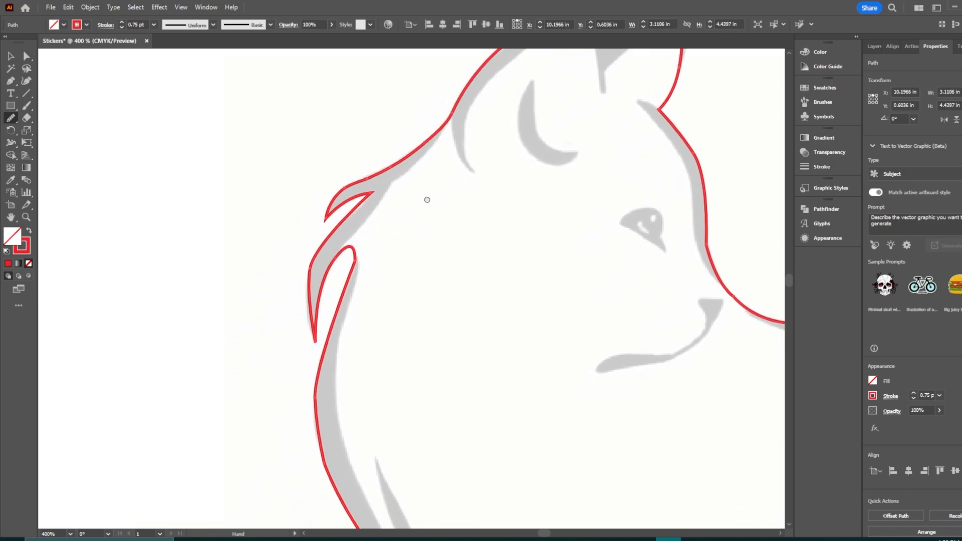
scroll(357, 182, "up", 2)
key("v")
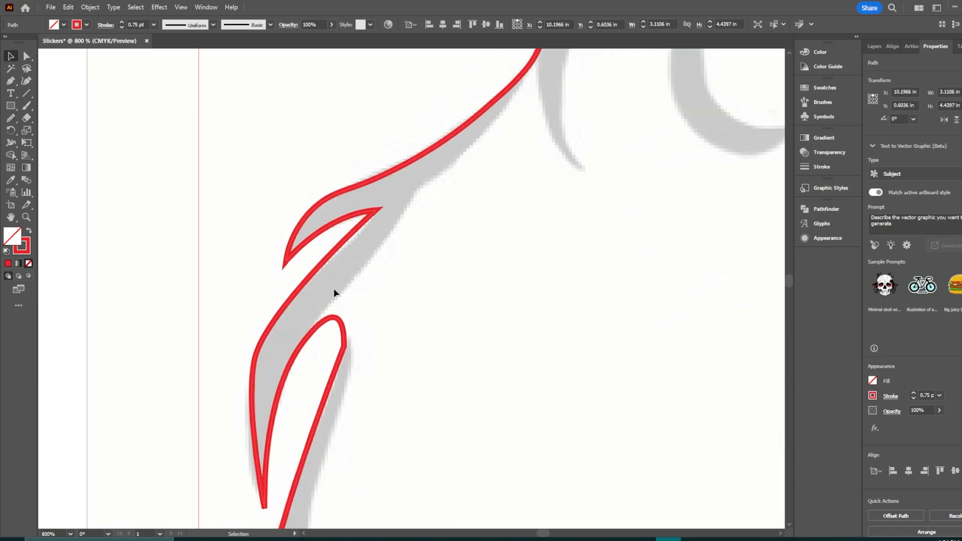
left_click(11, 119)
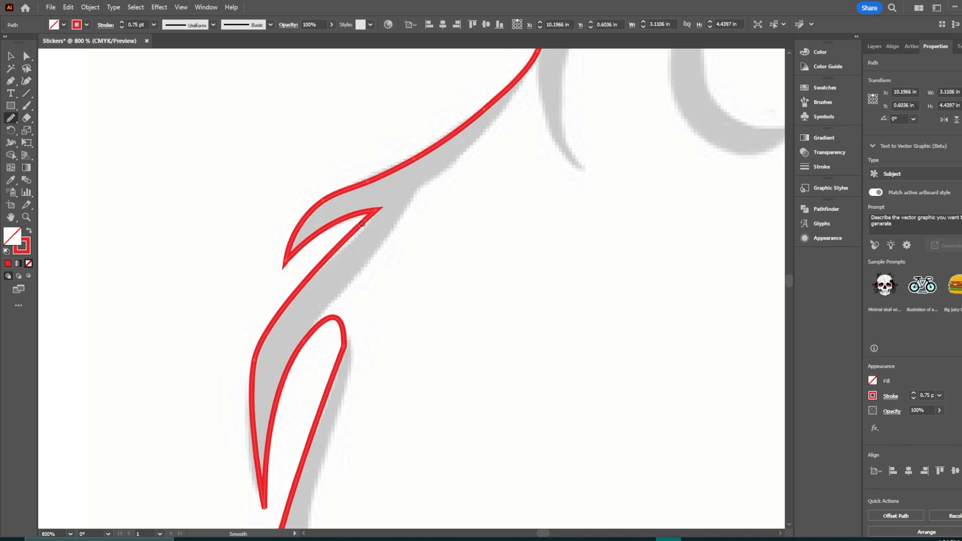
left_click_drag(264, 314, 248, 420)
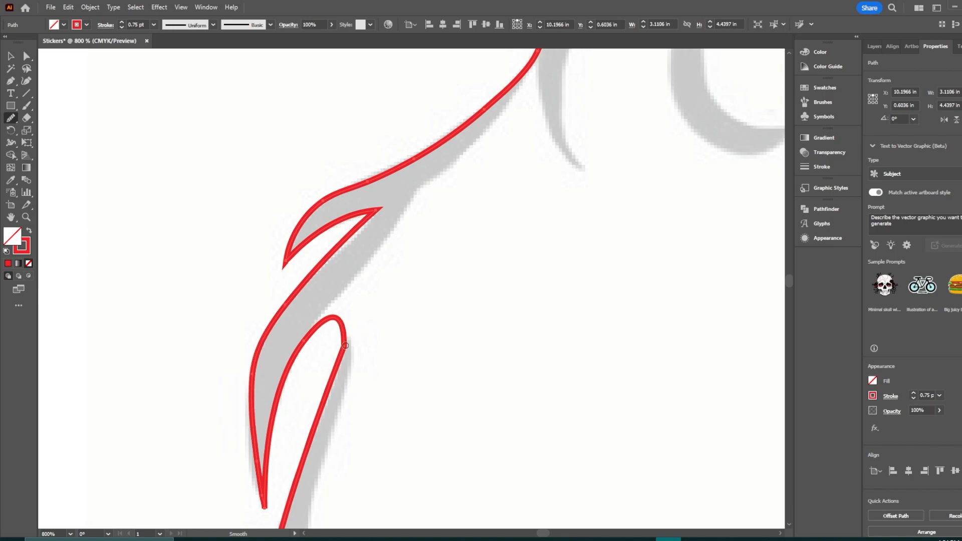
left_click_drag(343, 334, 329, 385)
key("v")
left_click(134, 208)
Step: Select the outline again and smooth its segment along the cat's left flank and the corner at its base
left_click_drag(507, 475, 454, 48)
left_click_drag(419, 309, 517, 320)
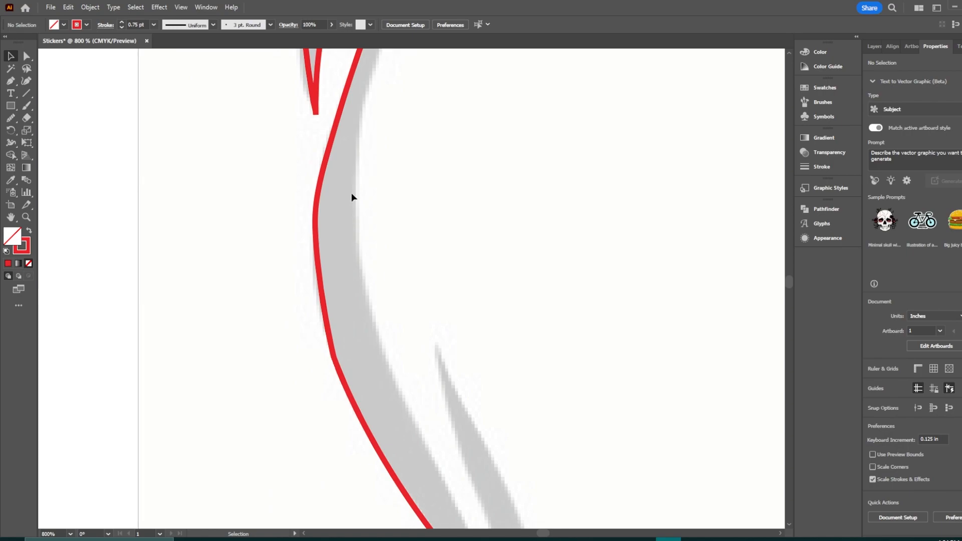
left_click(11, 118)
left_click(314, 210, "ctrl")
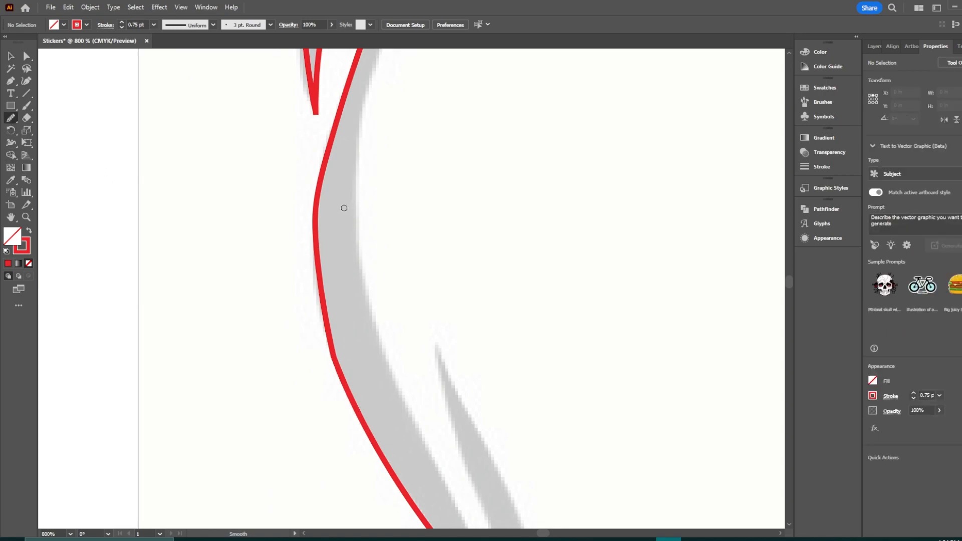
left_click_drag(316, 189, 348, 401)
mouse_move(318, 172)
left_mouse_down()
mouse_move(311, 295)
mouse_move(353, 428)
mouse_move(338, 307)
mouse_move(246, 132)
left_mouse_up()
left_click_drag(438, 384, 359, 146)
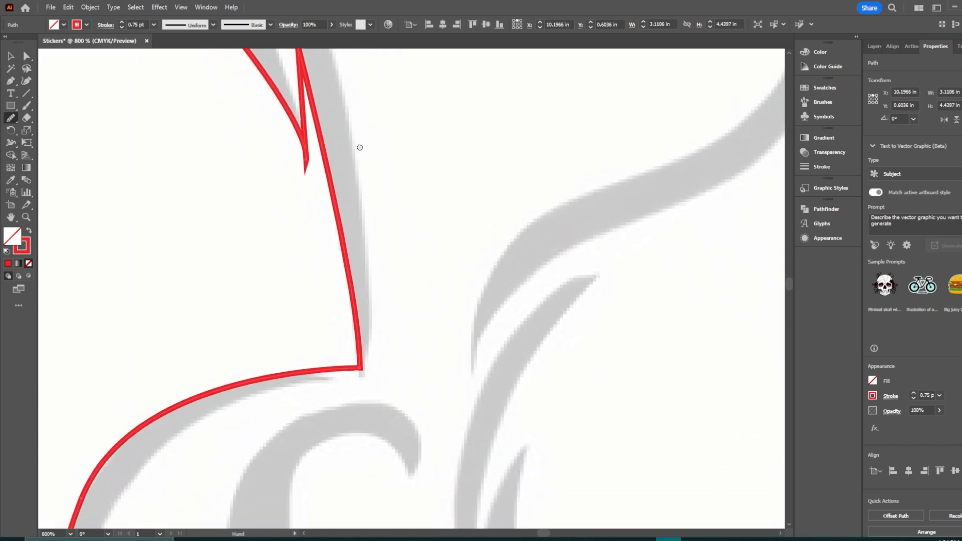
left_click_drag(389, 355, 419, 305)
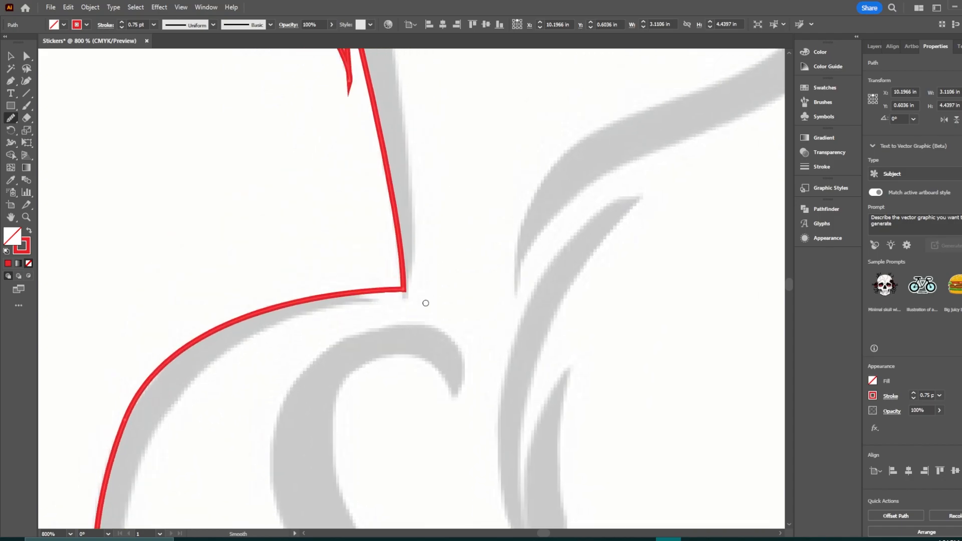
Step: Continue smoothing the outline along the bottom of the cat's body and tail
left_click_drag(419, 375, 559, 20)
left_click_drag(401, 285, 429, 244)
left_click_drag(260, 240, 304, 350)
key("space")
left_click_drag(407, 403, 303, 176)
left_click_drag(457, 420, 142, 290)
left_click_drag(509, 363, 283, 327)
left_click_drag(307, 394, 476, 387)
mouse_move(279, 390)
left_mouse_down()
mouse_move(373, 399)
mouse_move(566, 371)
left_mouse_up()
key("space")
Step: Smooth the outline around the sharp tufts of the cat's tail with the Smooth tool
left_click_drag(627, 328, 193, 480)
left_click_drag(501, 415, 434, 371)
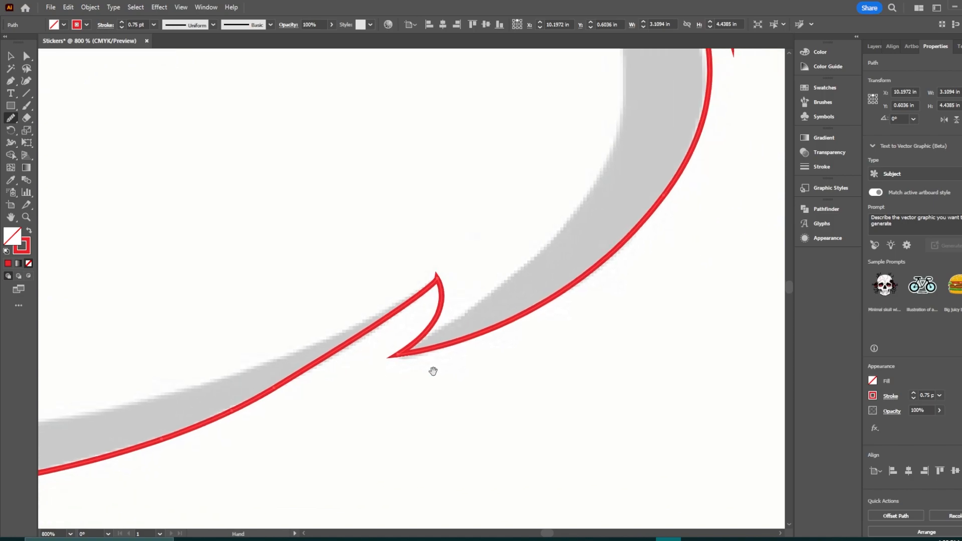
key("space")
left_click_drag(556, 245, 514, 405)
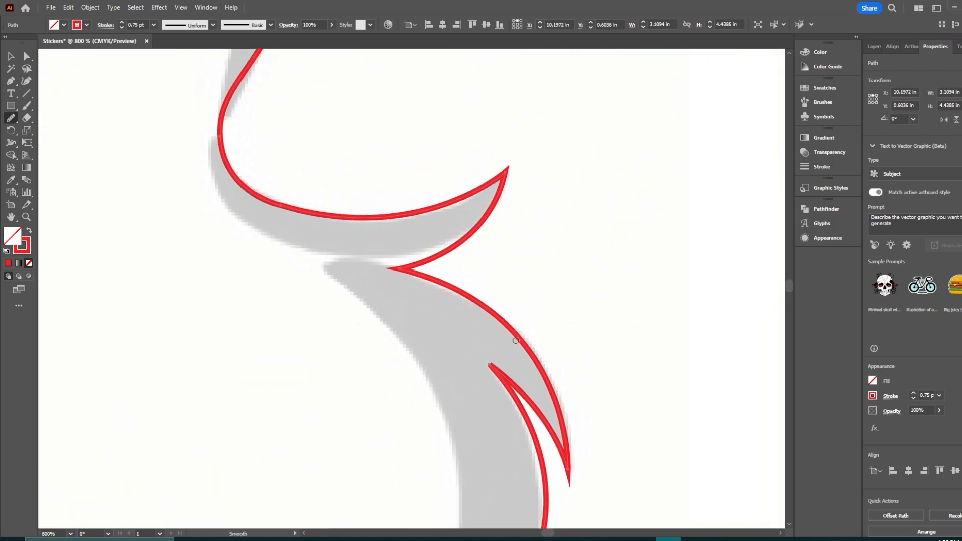
key("space")
left_click_drag(339, 134, 481, 465)
left_click_drag(486, 200, 629, 446)
key("space")
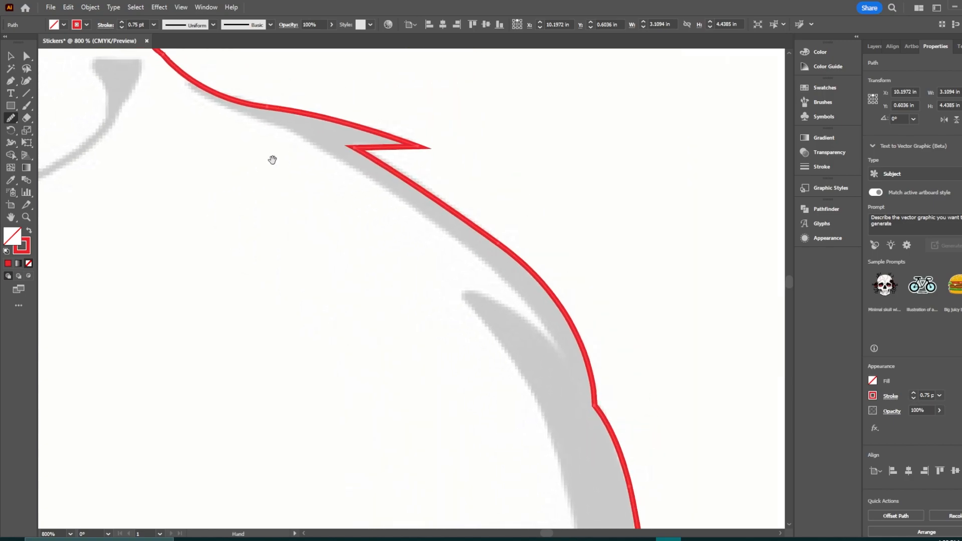
Step: Smooth the outline along the notch and curve of the cat's back
left_click_drag(270, 156, 584, 442)
mouse_move(549, 393)
left_mouse_down()
mouse_move(386, 266)
mouse_move(427, 329)
left_mouse_up()
key("space")
left_click_drag(384, 216, 566, 424)
left_click_drag(430, 110, 458, 141)
mouse_move(469, 182)
left_mouse_down()
mouse_move(531, 291)
mouse_move(543, 378)
mouse_move(521, 425)
mouse_move(513, 415)
mouse_move(524, 358)
mouse_move(468, 169)
mouse_move(539, 322)
mouse_move(550, 398)
mouse_move(545, 365)
left_mouse_up()
key("space")
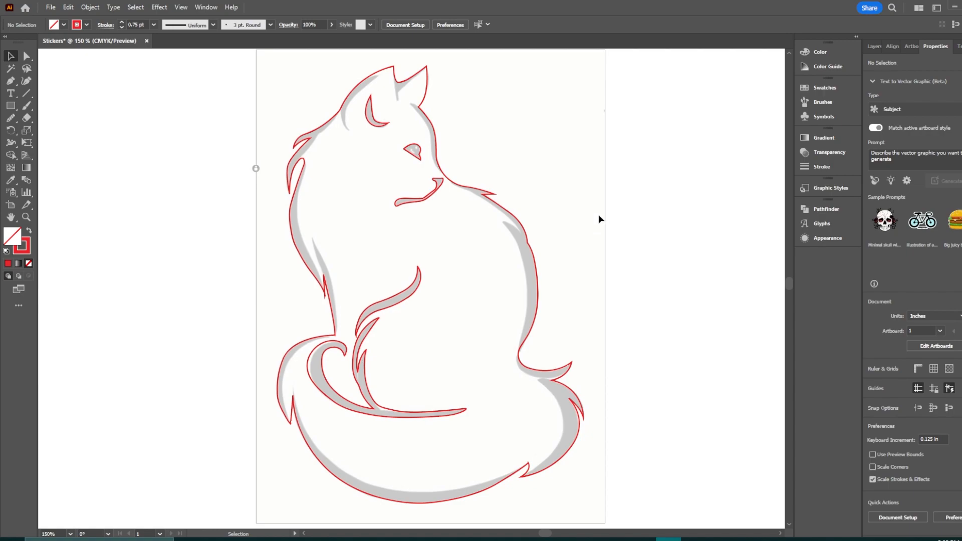
Step: Select the cat's outer outline and change its stroke colour to black (000000)
left_click_drag(537, 170, 546, 195)
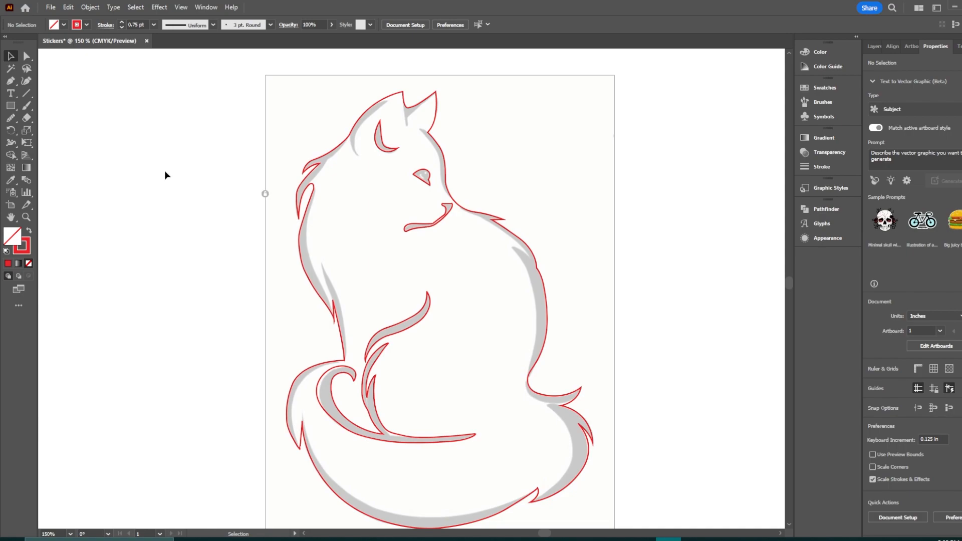
left_click(315, 174)
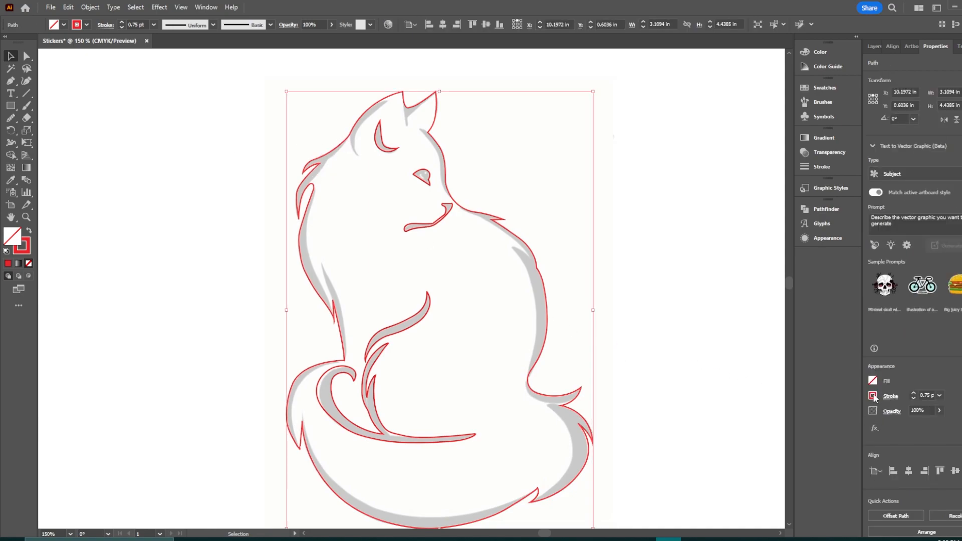
left_click(24, 249)
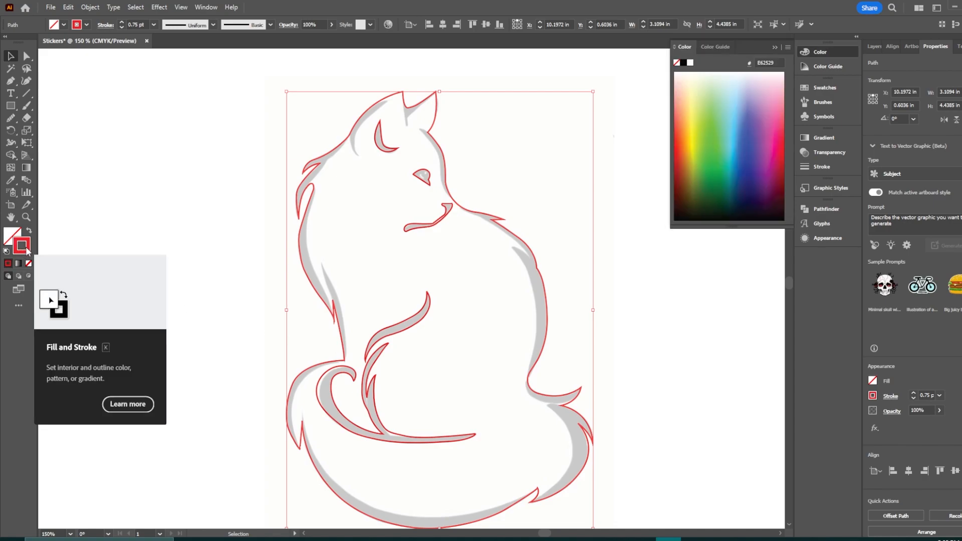
double_click(22, 248)
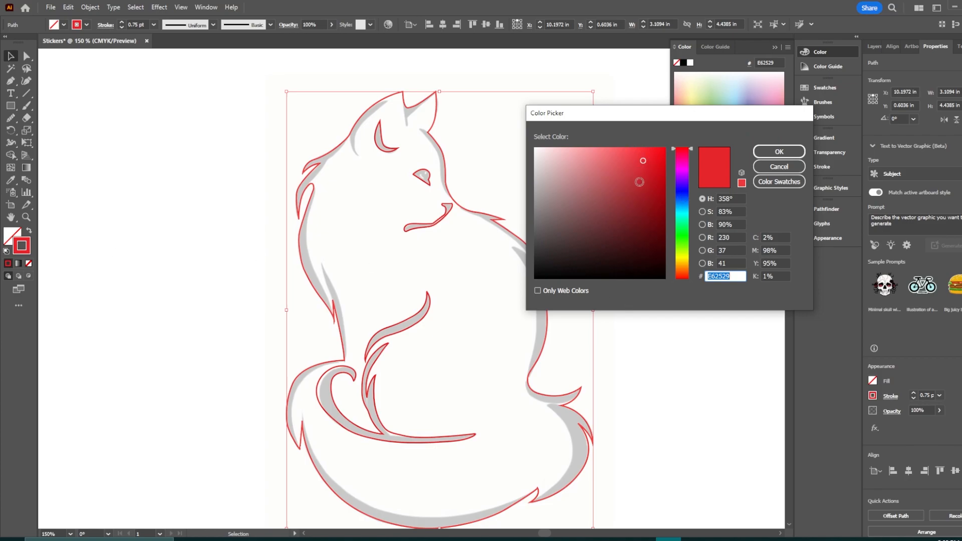
mouse_move(682, 173)
left_mouse_down()
mouse_move(679, 211)
mouse_move(680, 162)
mouse_move(683, 279)
mouse_move(674, 145)
mouse_move(676, 216)
mouse_move(651, 201)
mouse_move(518, 301)
left_mouse_up()
left_click(779, 152)
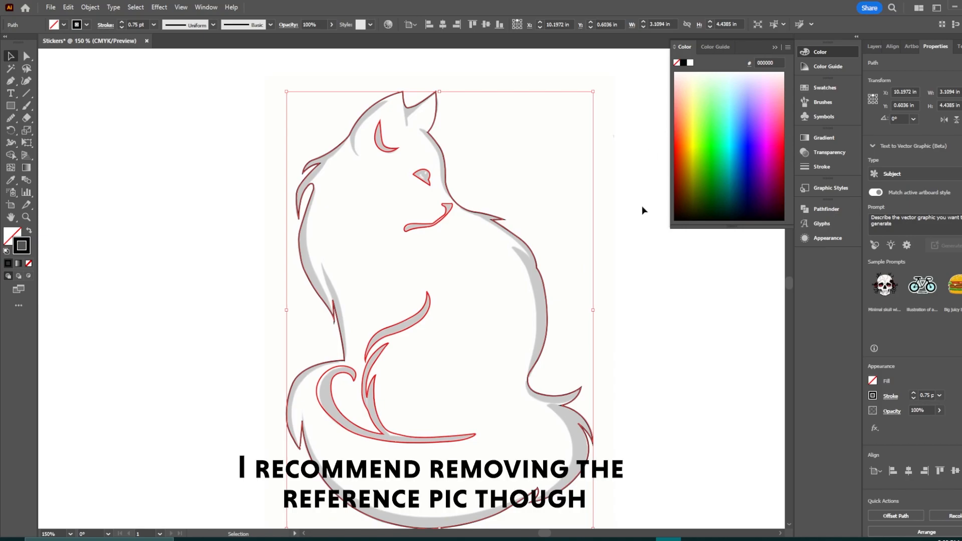
left_click(636, 208)
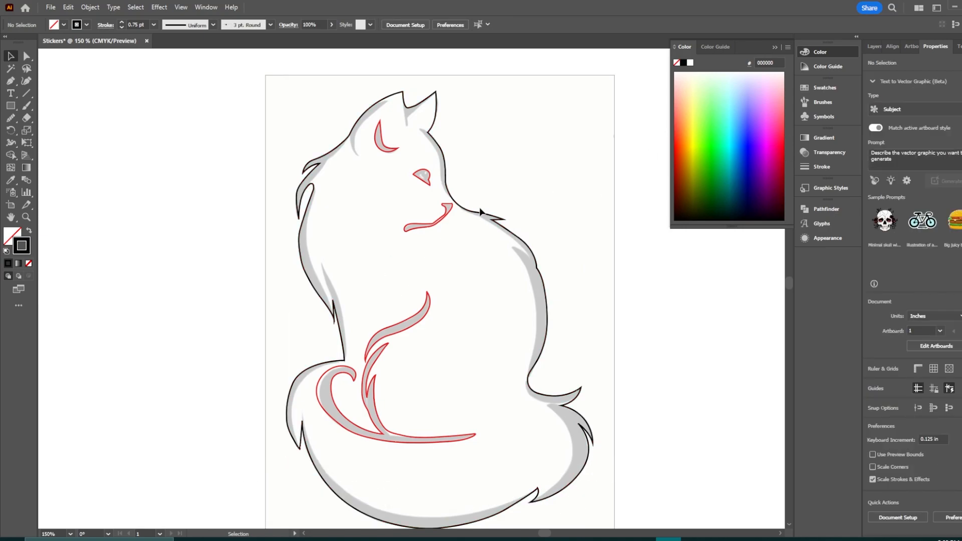
Step: Select all the cat's paths and set their stroke colour to black (000000)
left_click_drag(208, 89, 612, 501)
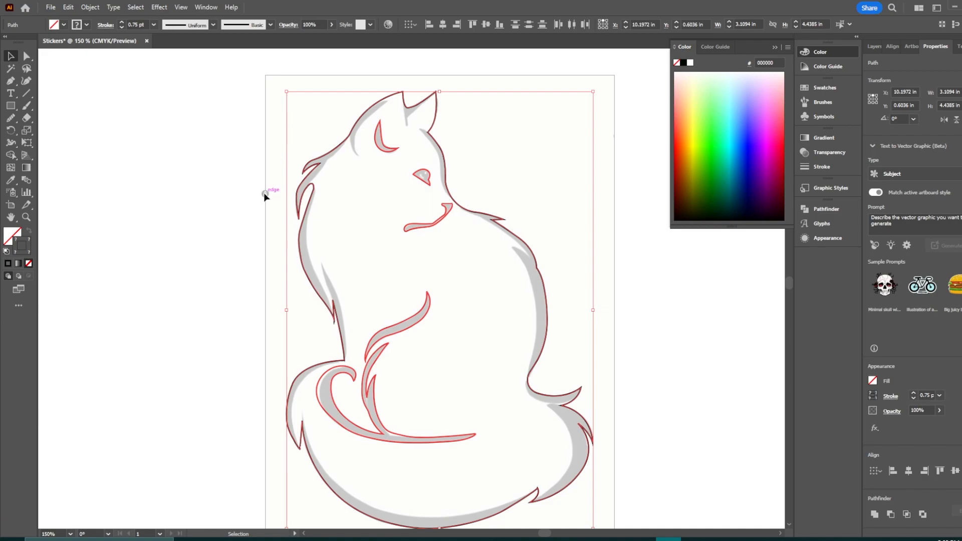
double_click(22, 245)
mouse_move(549, 252)
left_mouse_down()
mouse_move(554, 262)
mouse_move(470, 330)
left_mouse_up()
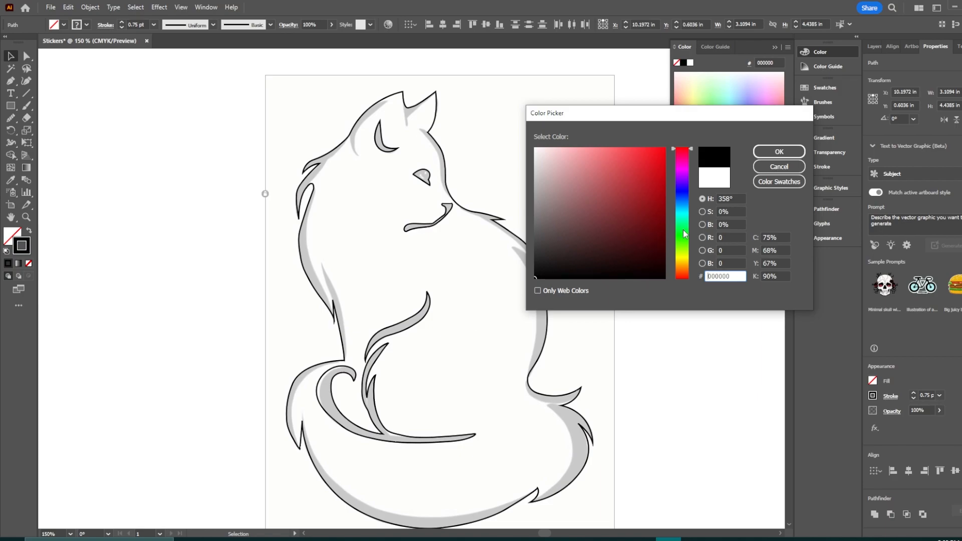
left_click(763, 156)
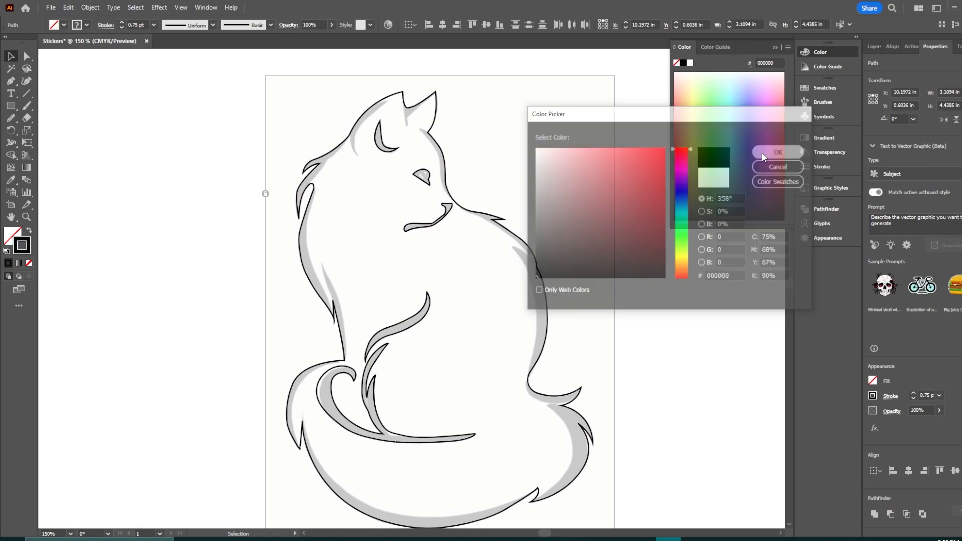
left_click(661, 321)
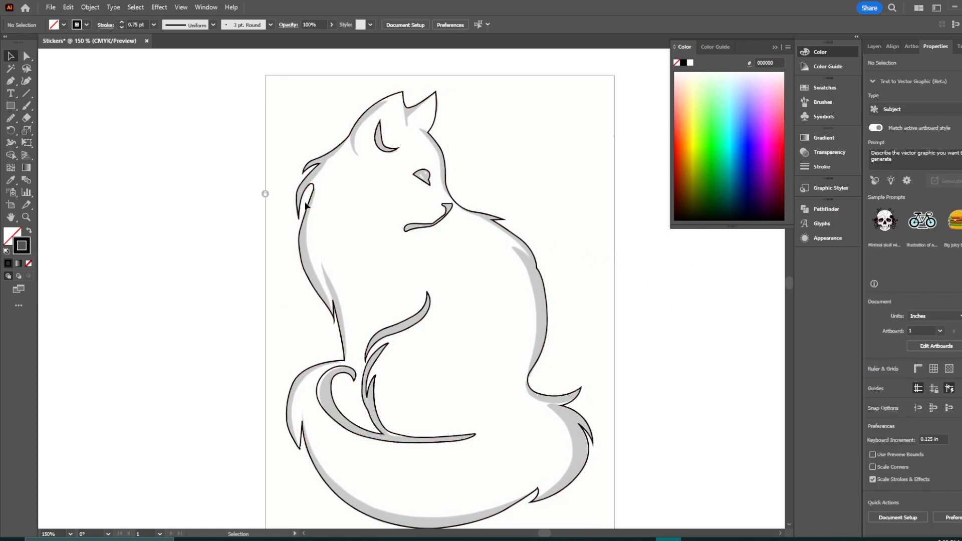
Step: Unlock all objects and move the reference image to the left, away from the traced outline
left_click(91, 7)
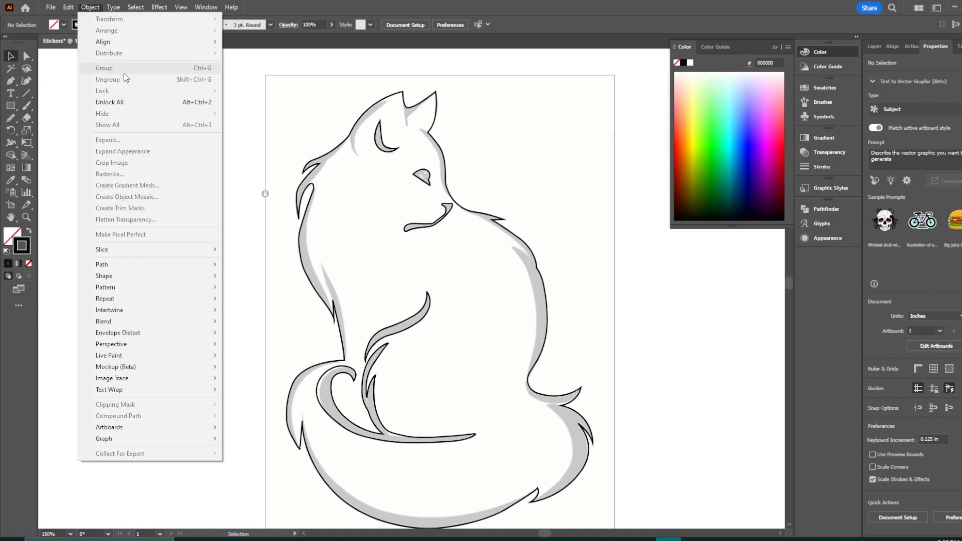
left_click(126, 104)
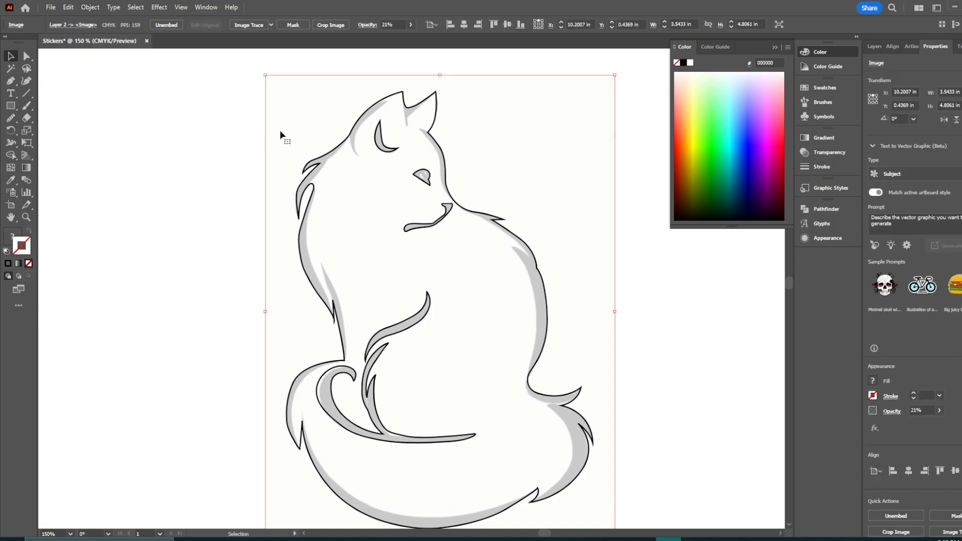
scroll(208, 238, "left", 10)
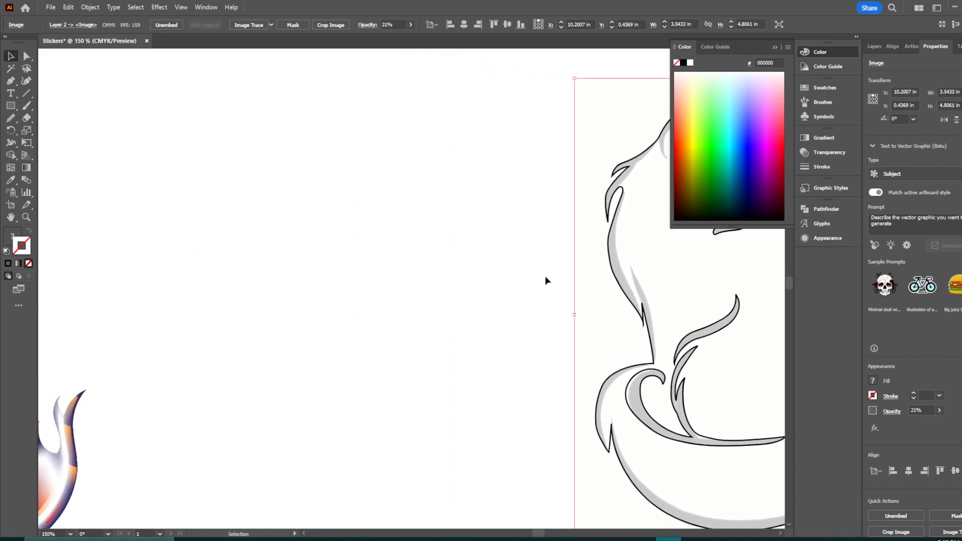
left_click_drag(599, 313, 212, 313)
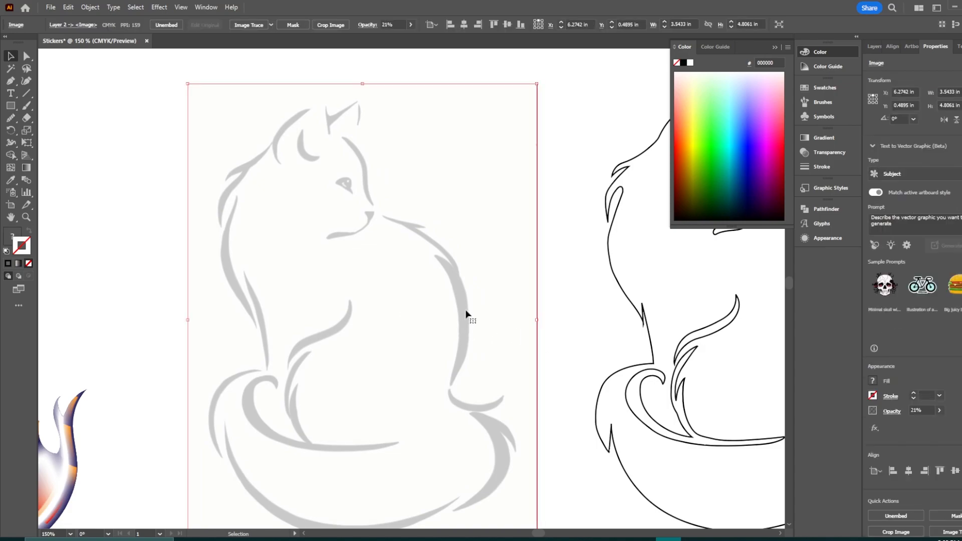
Step: Set the reference image's opacity to 100%
scroll(468, 331, "down", 3)
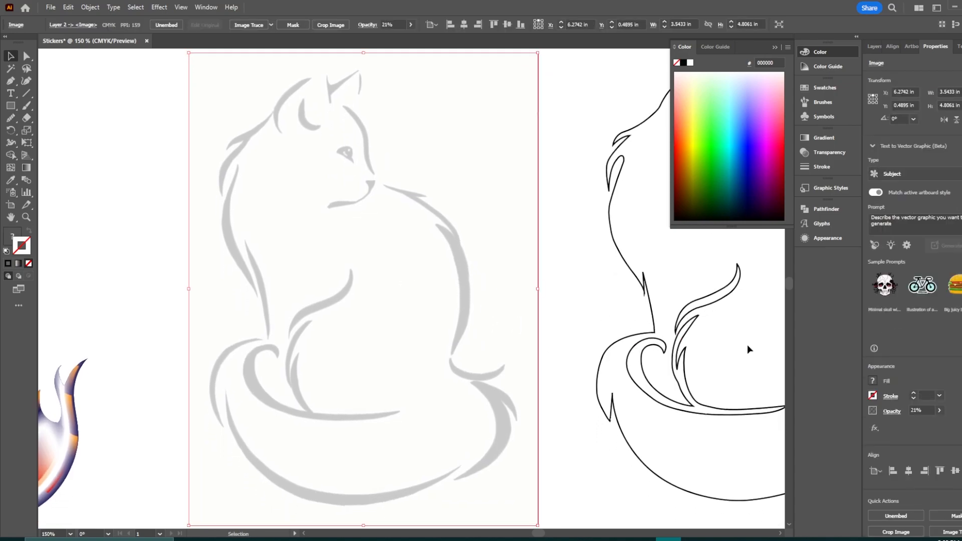
left_click(942, 414)
left_click_drag(910, 425, 943, 424)
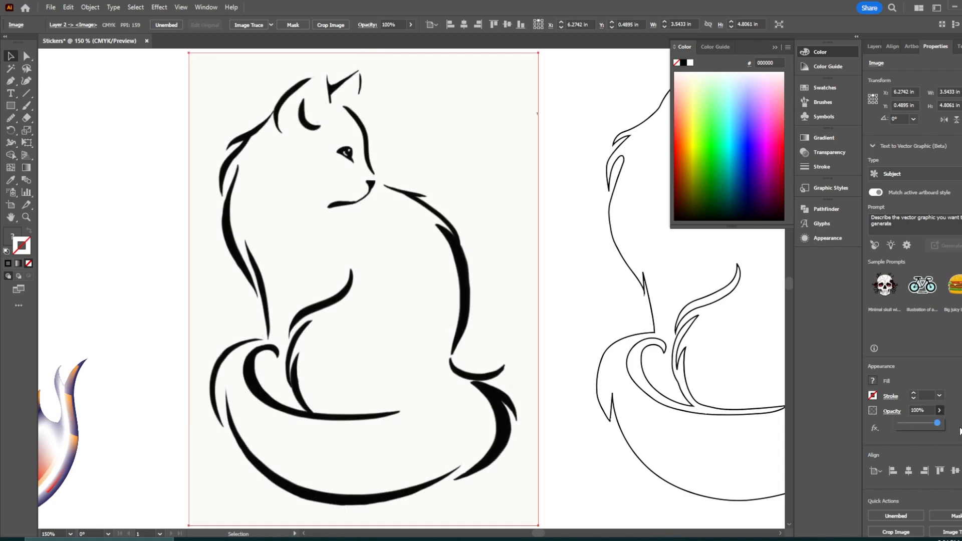
Step: Select the reference image and lock it
left_click(585, 316)
left_click_drag(567, 271, 275, 275)
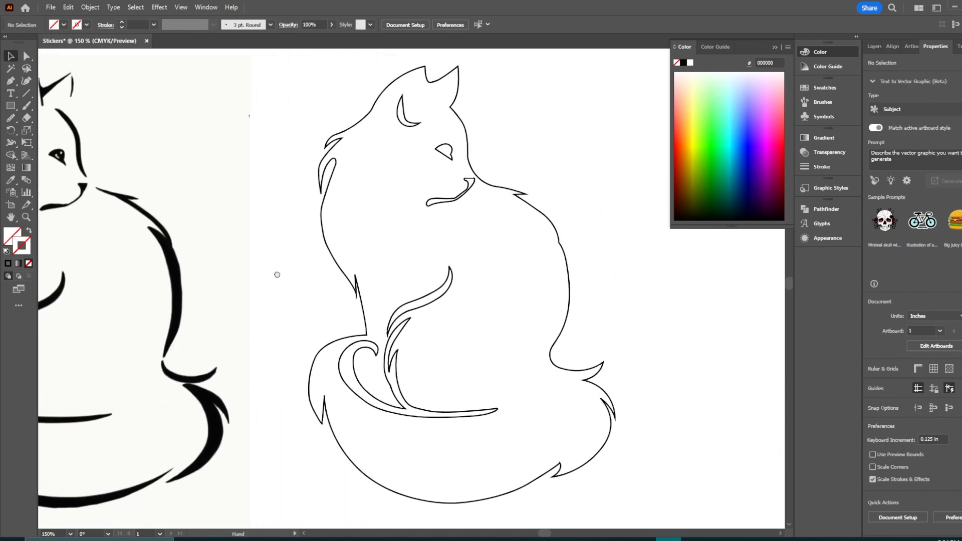
left_click(119, 227)
left_click(90, 7)
mouse_move(195, 93)
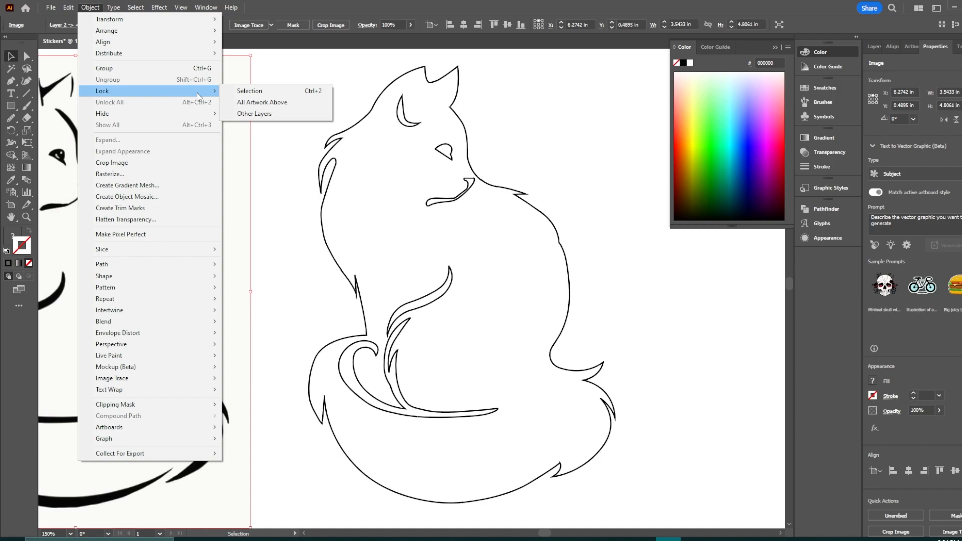
left_click(226, 92)
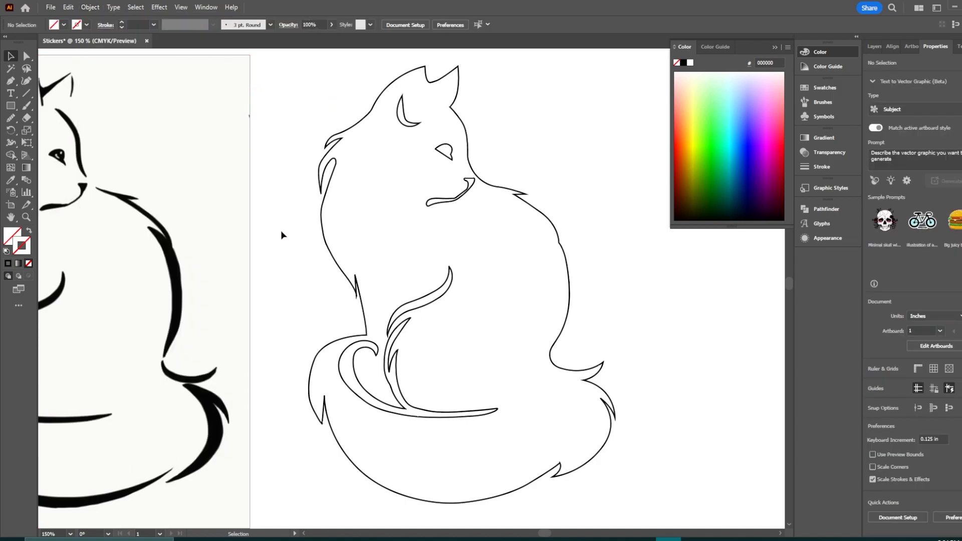
Step: Try adding a mesh point to the cat outline with the Mesh tool
left_click_drag(299, 242, 251, 247)
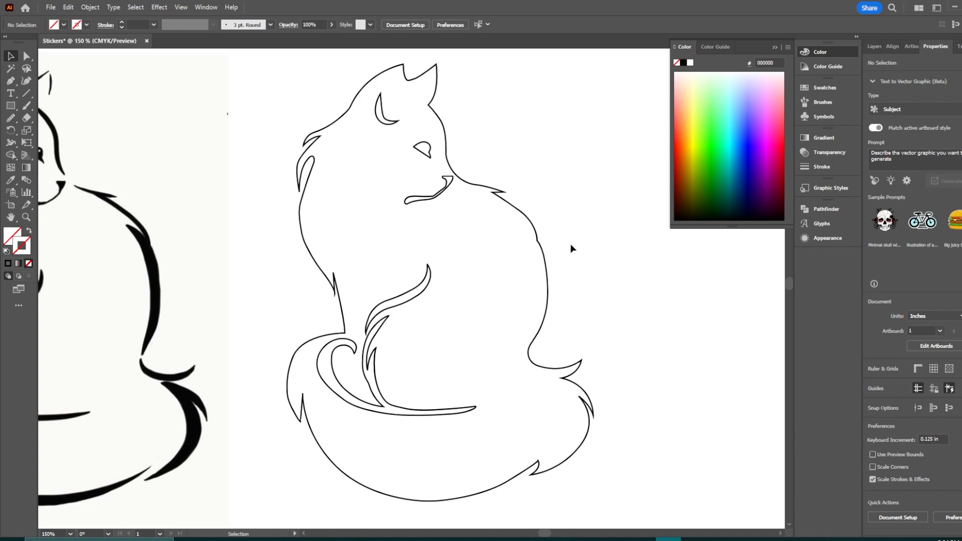
left_click_drag(599, 255, 585, 263)
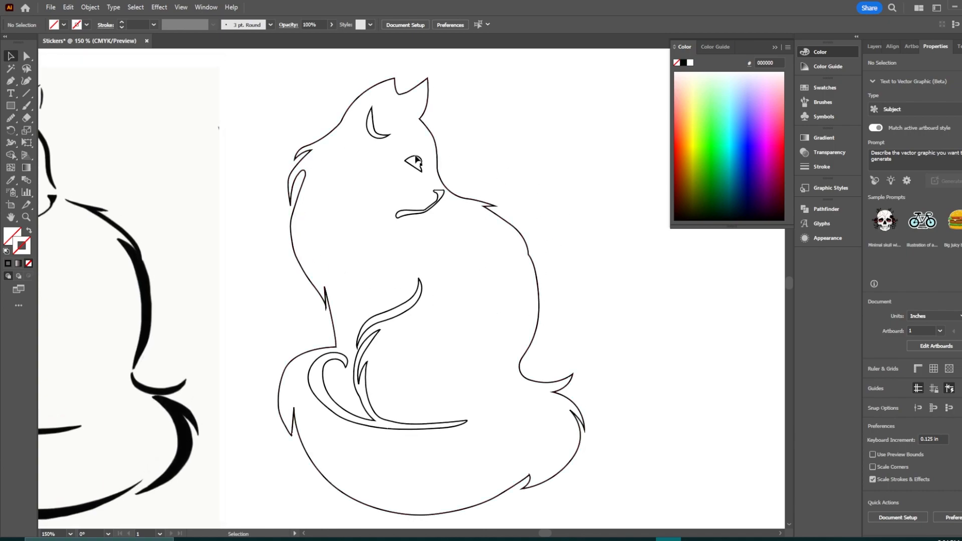
left_click(529, 249)
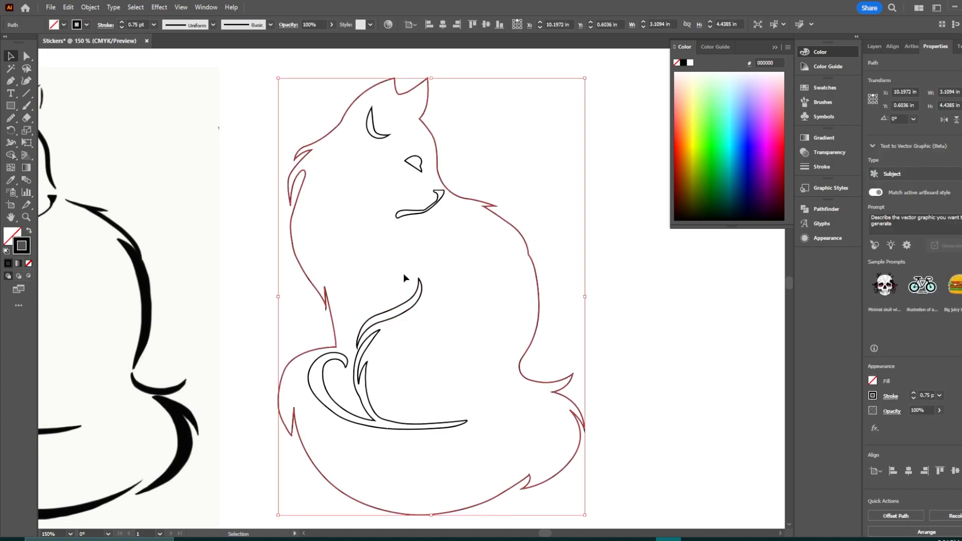
left_click(13, 169)
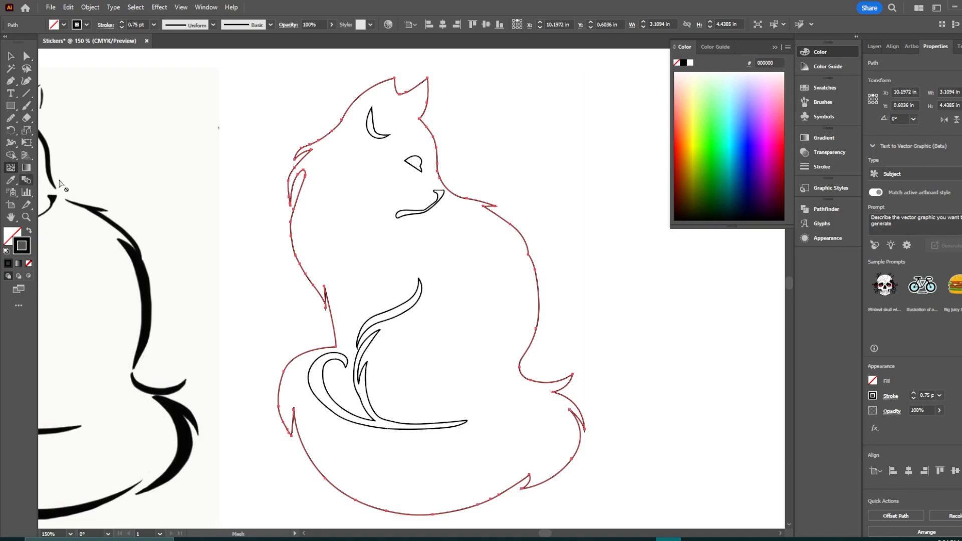
left_click(302, 189)
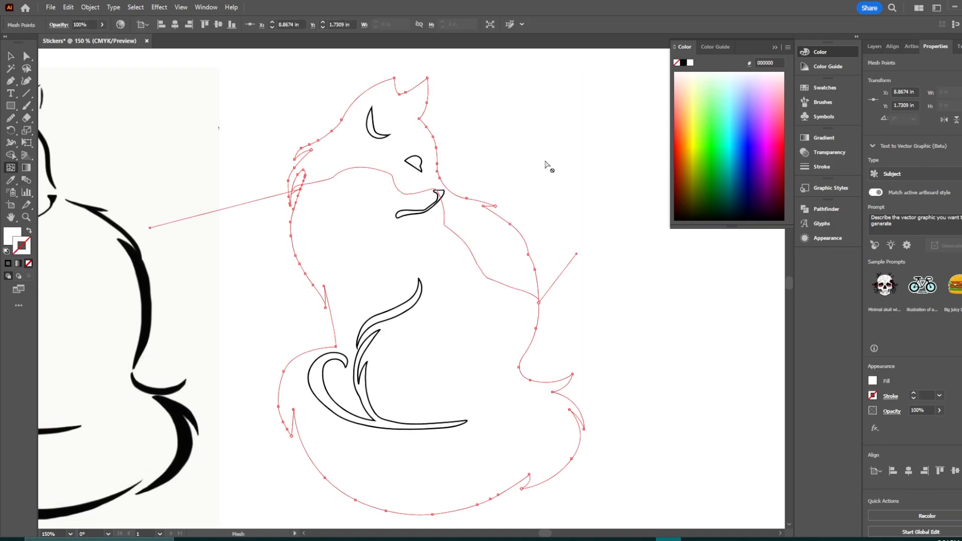
key("ctrl+z")
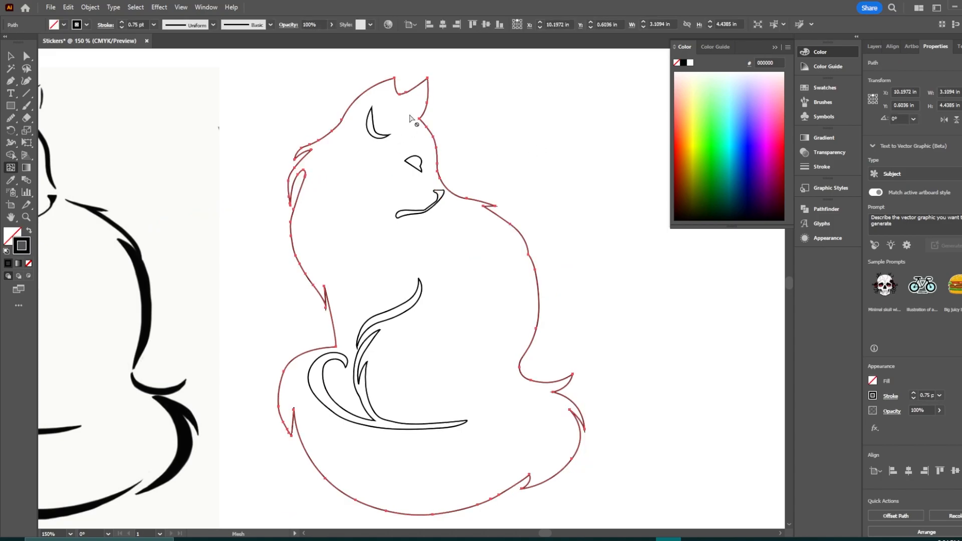
Step: Try adding a mesh point near the top of the cat's head
left_click(383, 84)
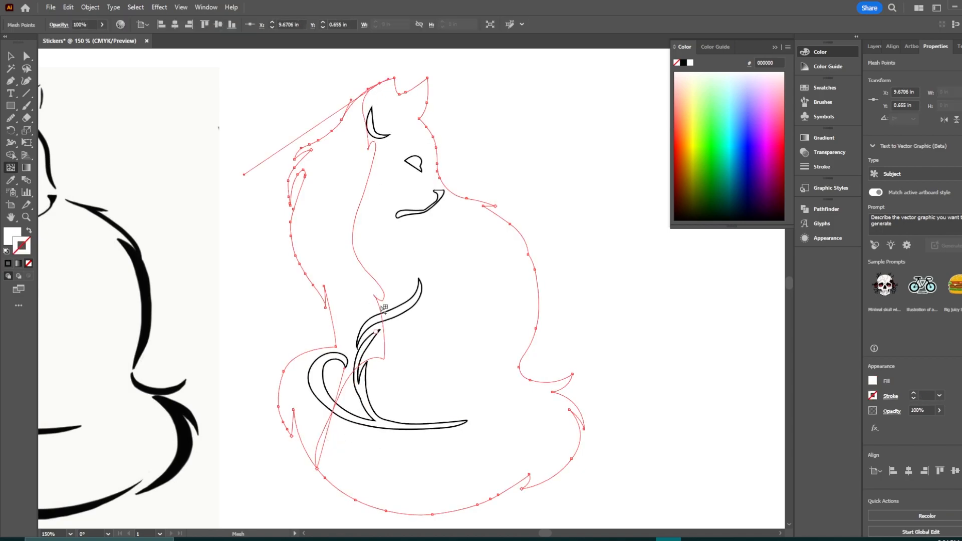
key("ctrl")
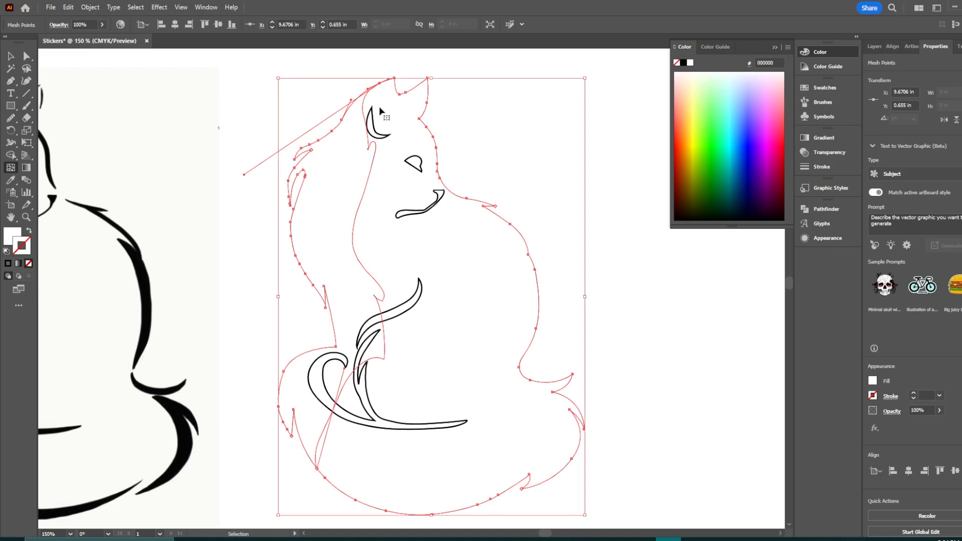
key("ctrl+z")
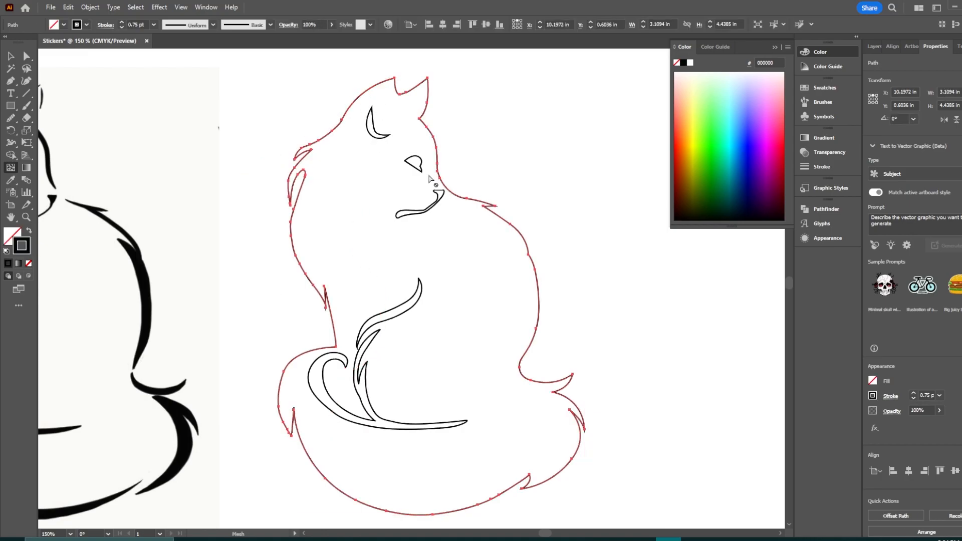
Step: Select the cat outline shape and add mesh points on its right side and left edge with the Mesh tool
left_click(479, 266)
key("ctrl")
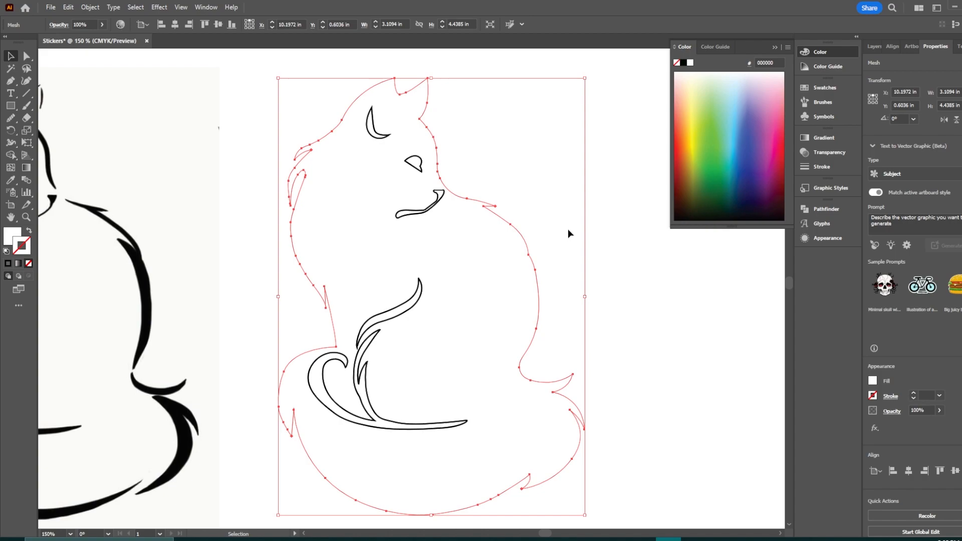
left_click(13, 171)
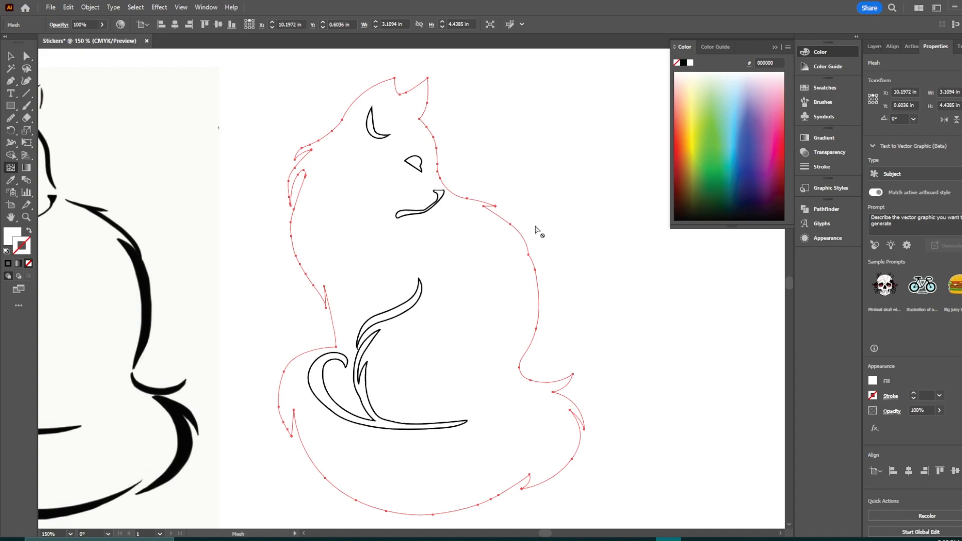
left_click(511, 225)
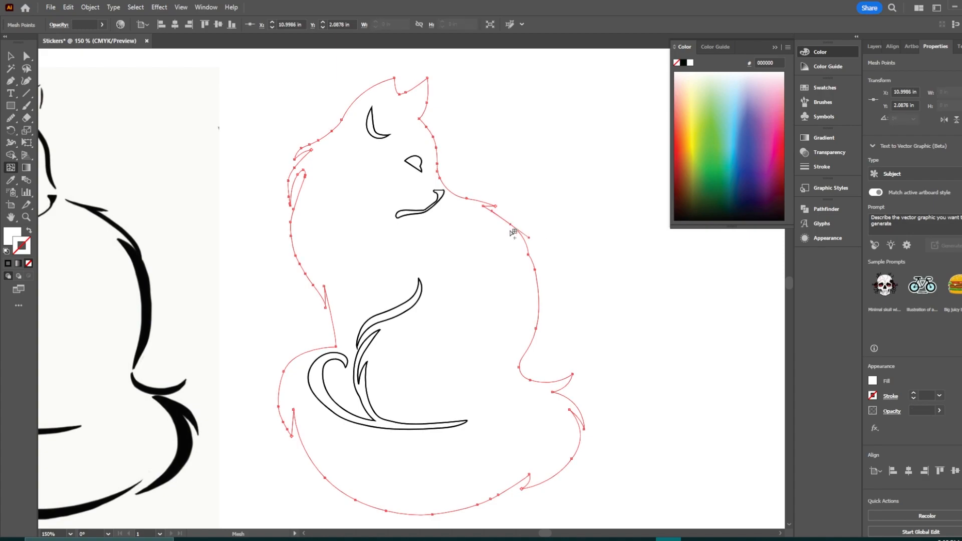
left_click(873, 381)
left_click(407, 93)
left_click(874, 386)
left_click(292, 234)
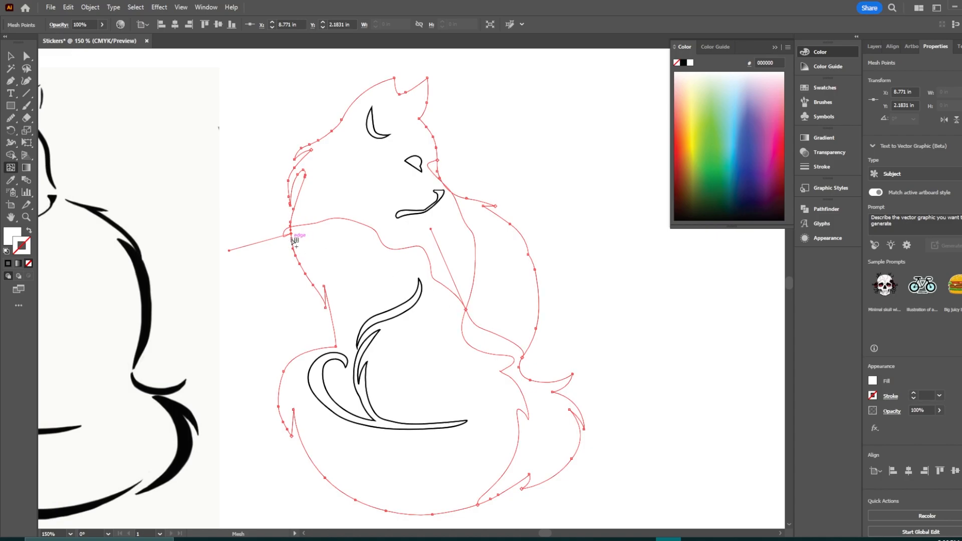
Step: Color the mesh points on the cat's left edge and in its middle orange
left_click(872, 381)
left_click(847, 419)
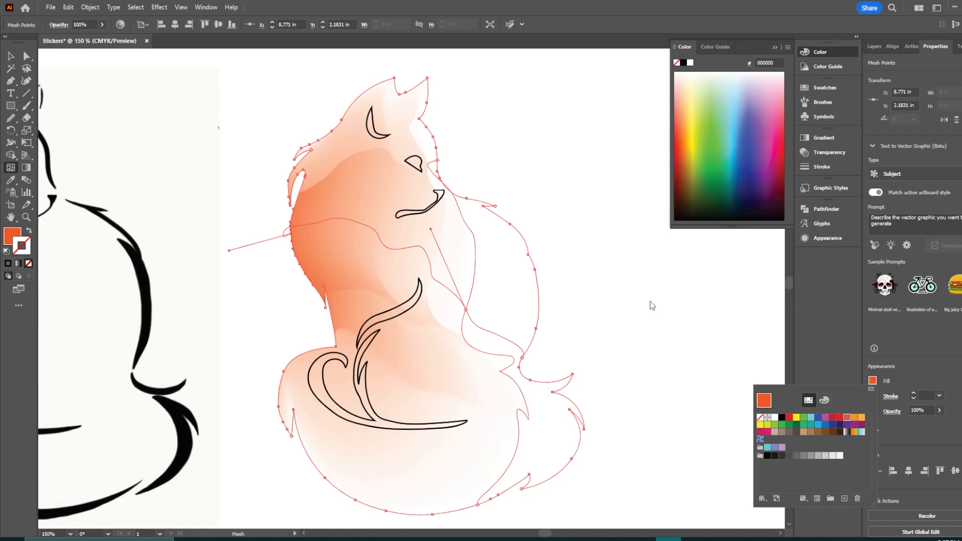
key("Escape")
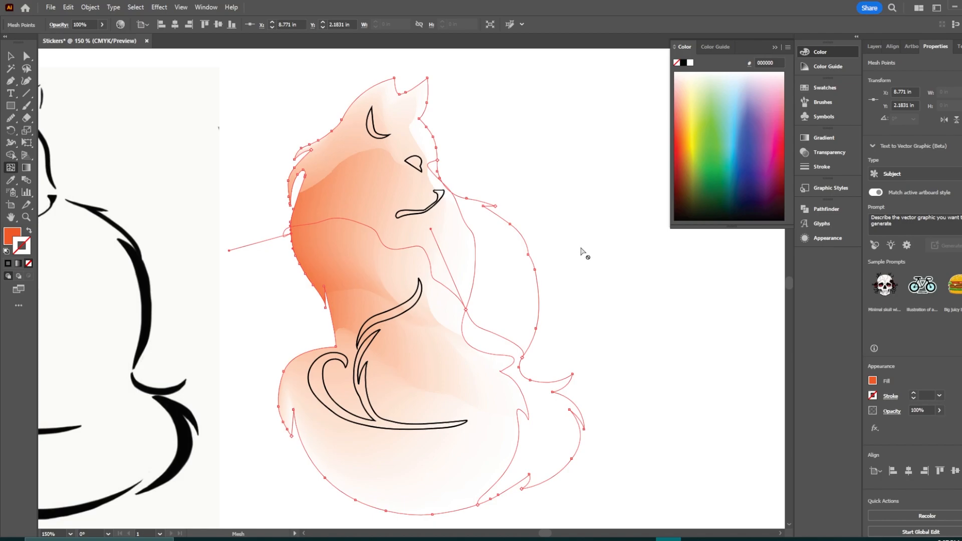
left_click(467, 308)
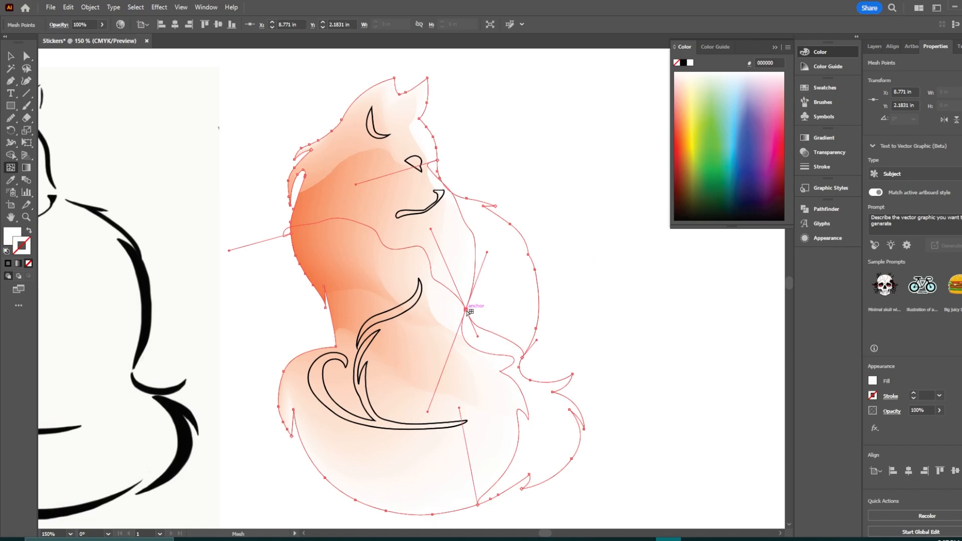
left_click(874, 385)
left_click(854, 417)
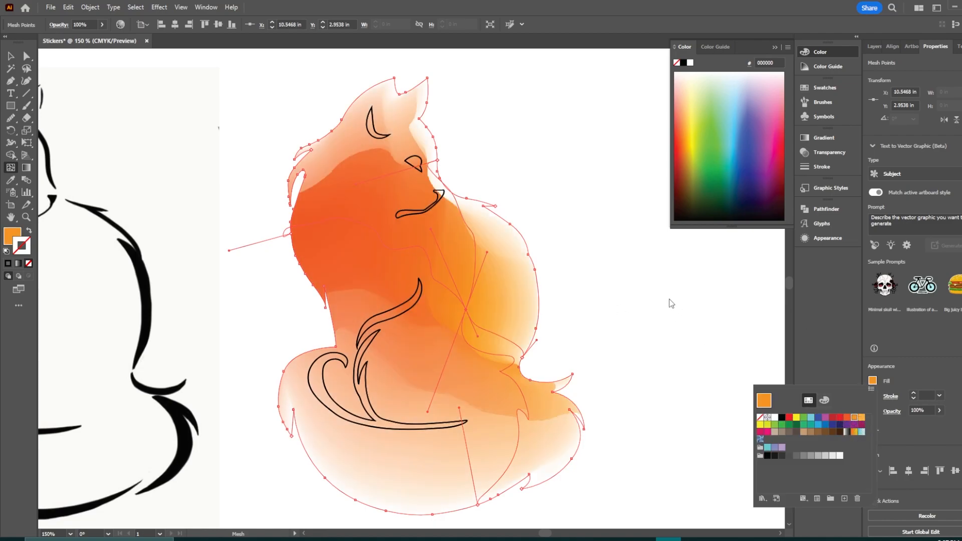
Step: Color the mesh point at the bottom of the cat yellow
left_click(438, 152)
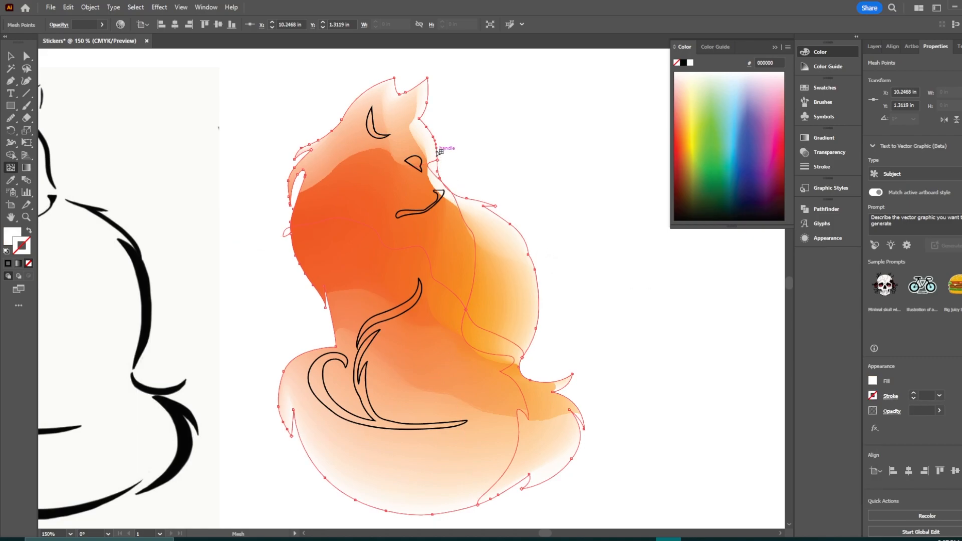
left_click(478, 504)
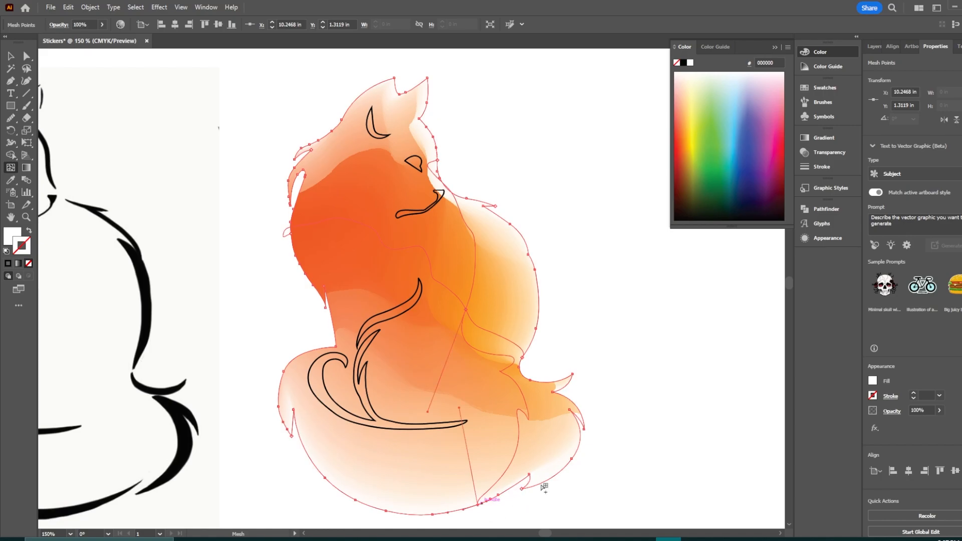
left_click(873, 381)
left_click(862, 418)
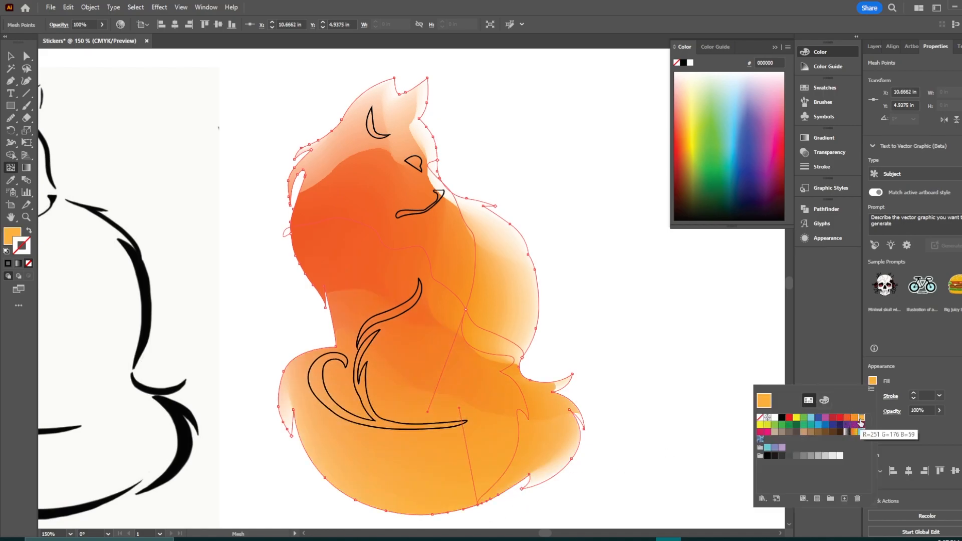
left_click(760, 425)
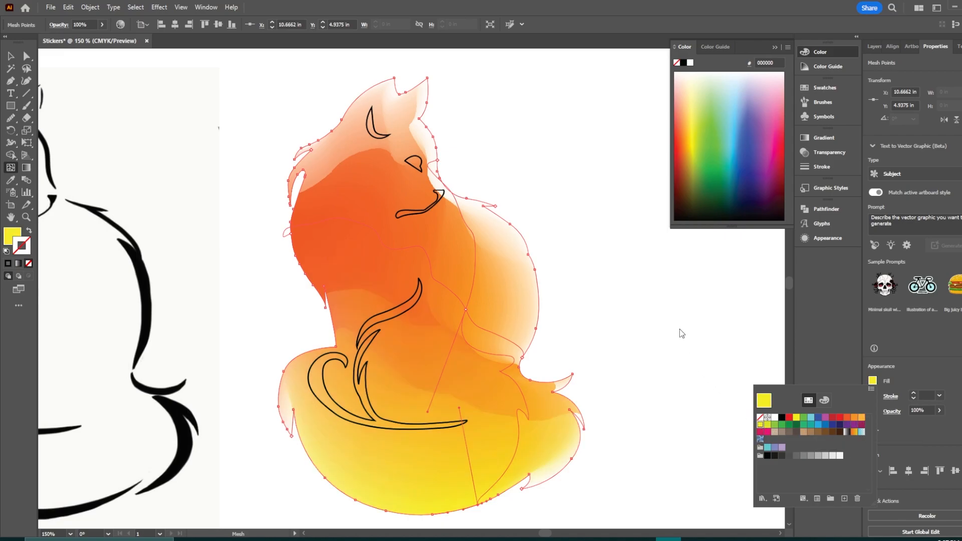
left_click(667, 331)
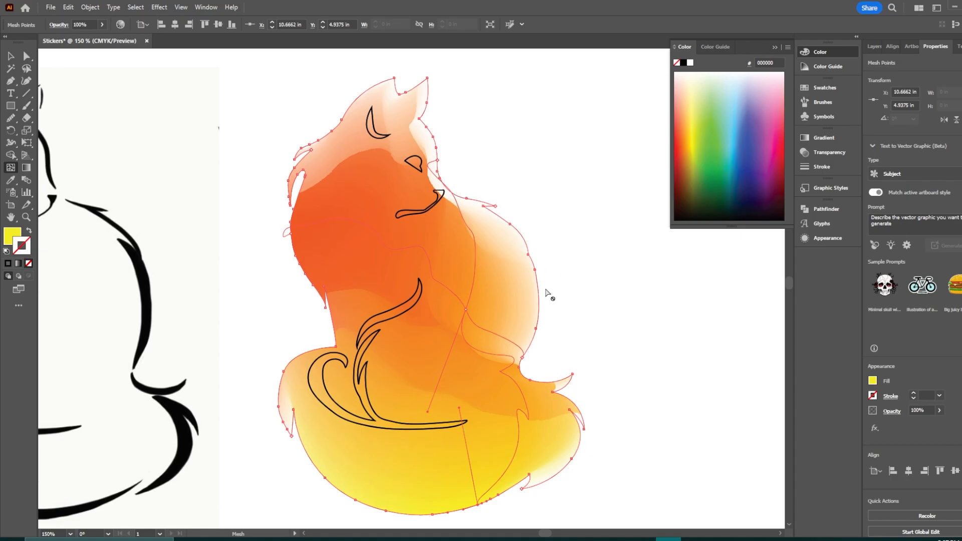
Step: Deselect the mesh, then select the mesh point at the cat's lower left and color it yellow
key("v")
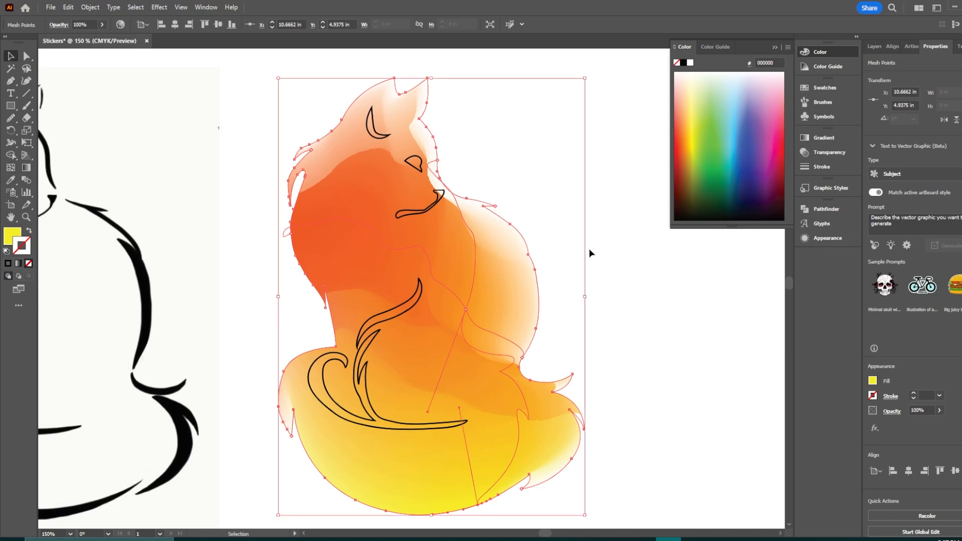
left_click(620, 250)
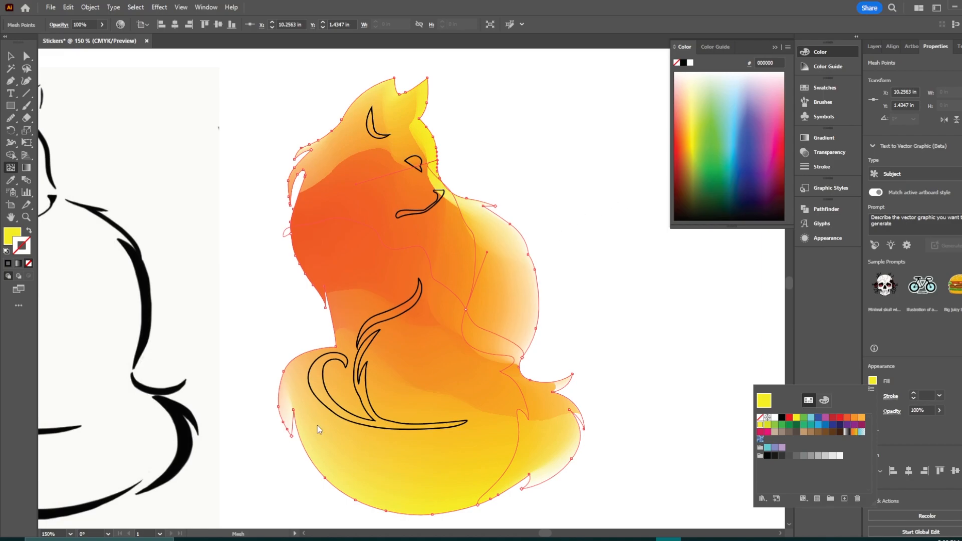
left_click(293, 440)
left_click(292, 438)
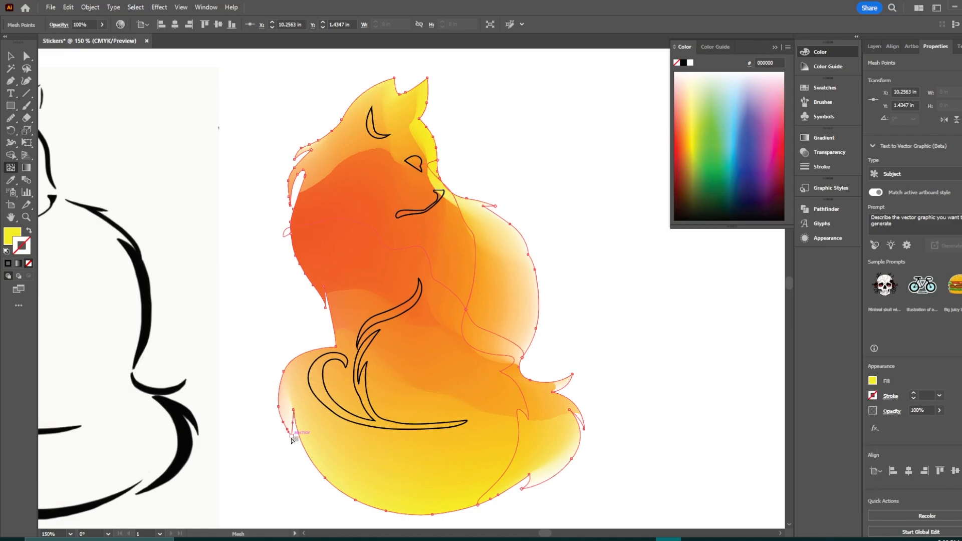
left_click(873, 382)
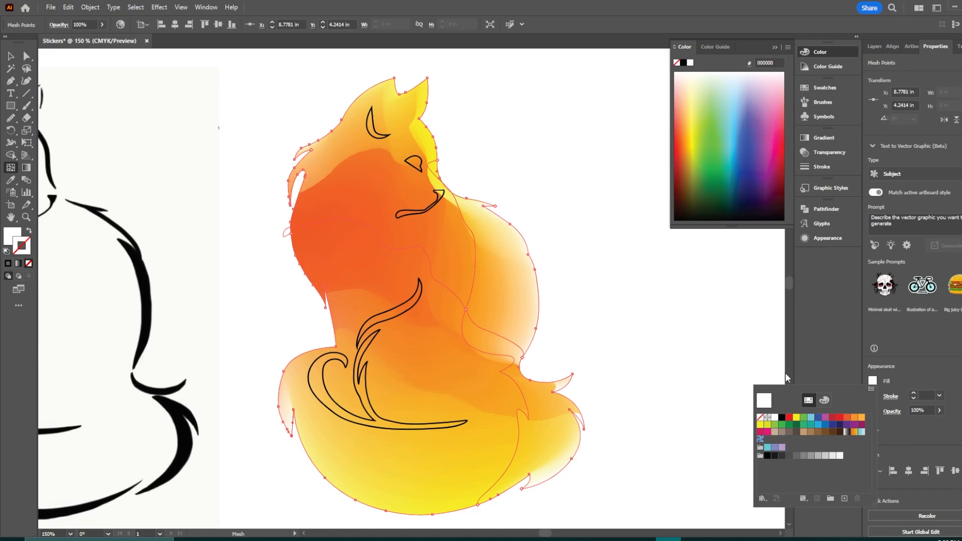
left_click(861, 418)
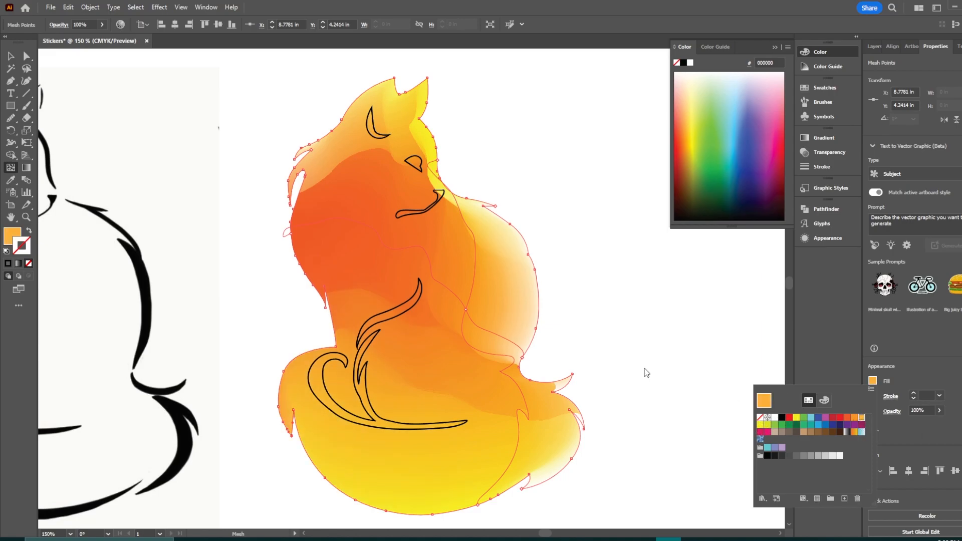
left_click(760, 424)
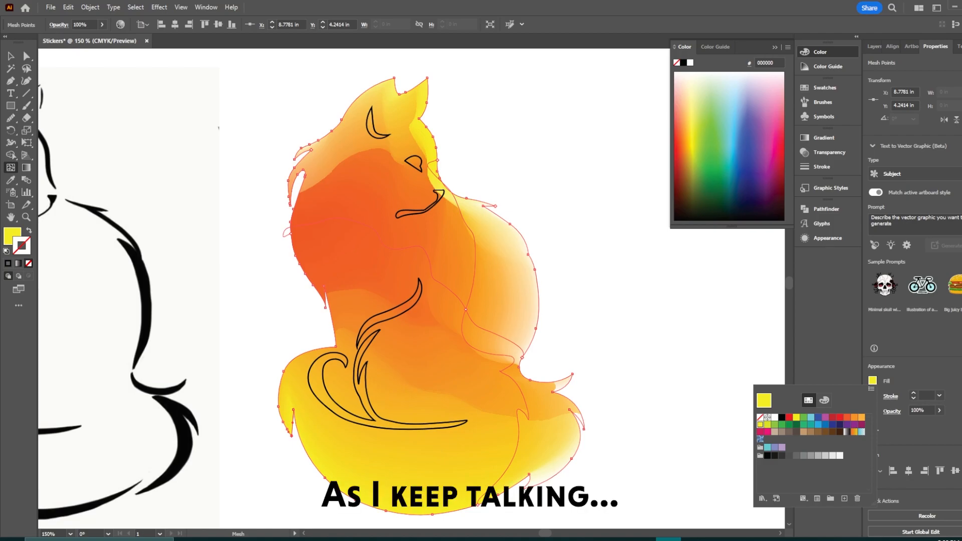
Step: Color the mesh point at the bottom right of the tail red
left_click(596, 456)
left_click(525, 486)
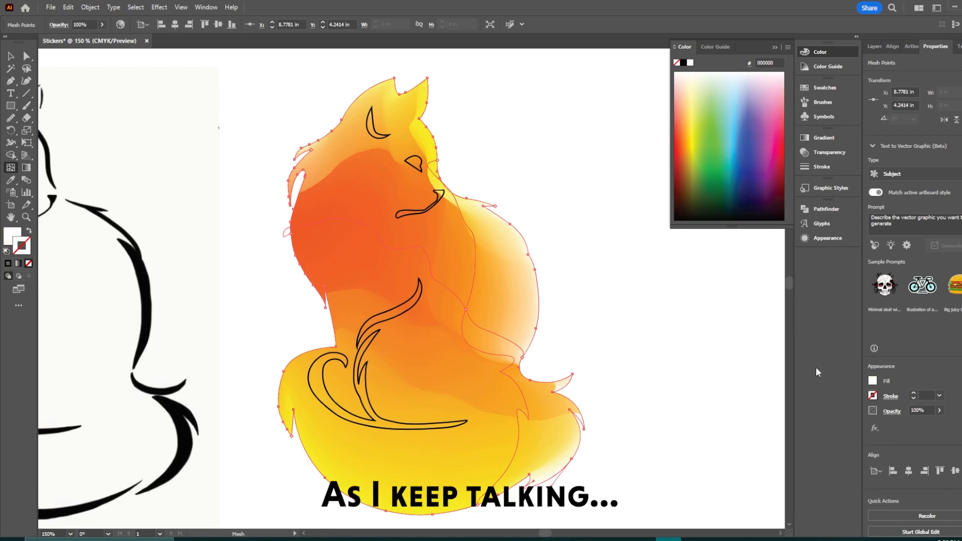
left_click(873, 381)
left_click(842, 420)
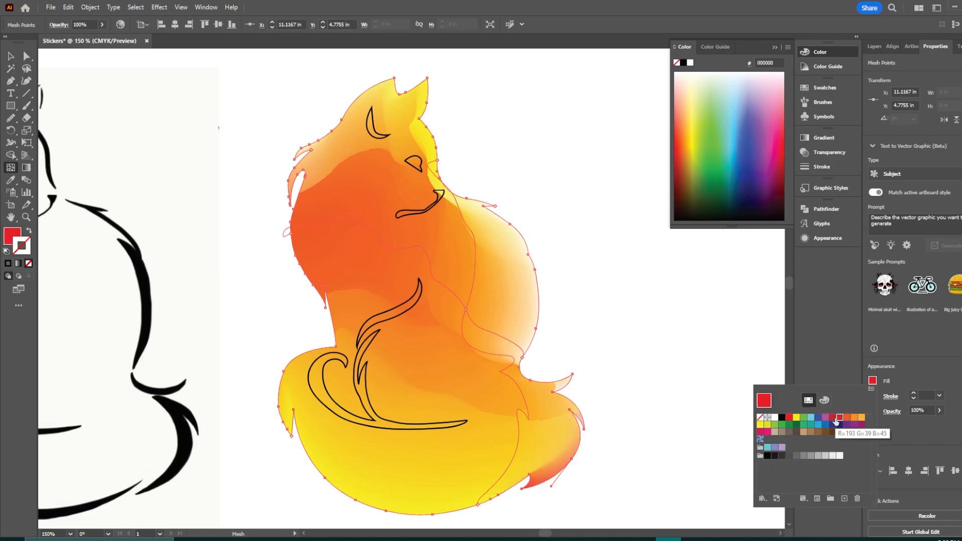
Step: Recolor the mesh point at the cat's lower left red
left_click(299, 445)
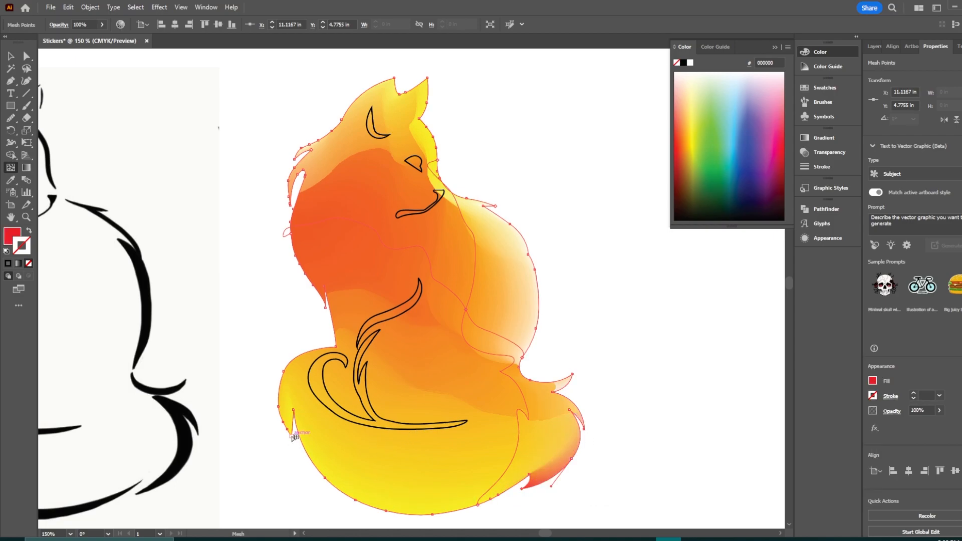
left_click(292, 436)
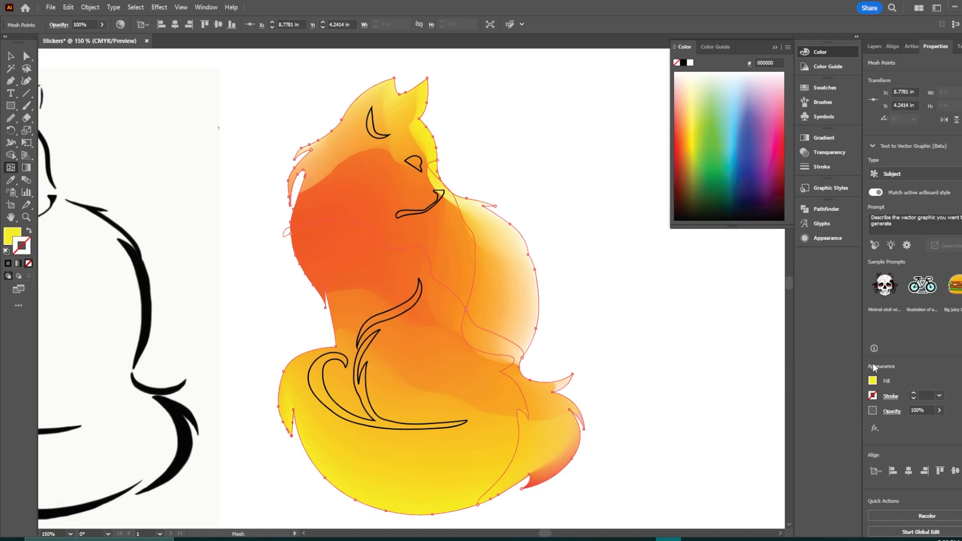
left_click(873, 381)
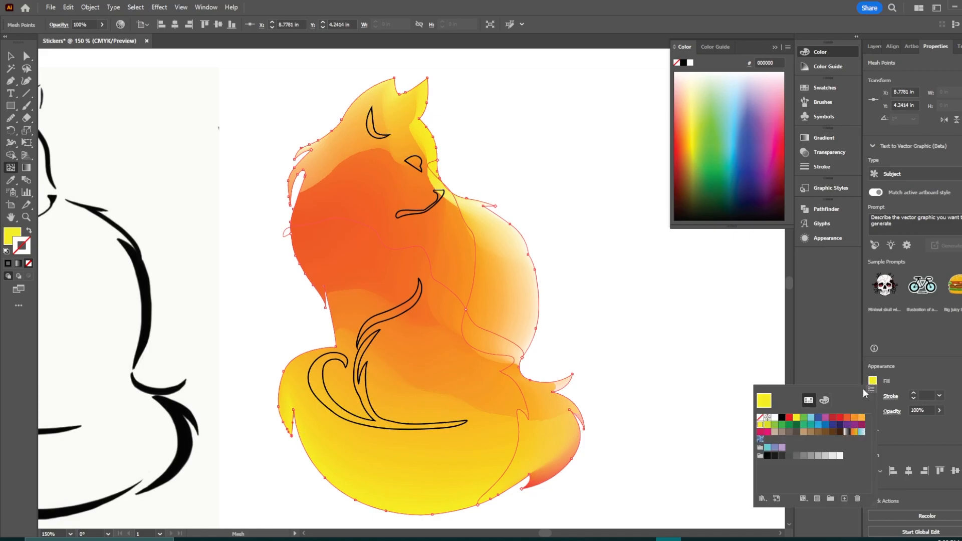
left_click(834, 419)
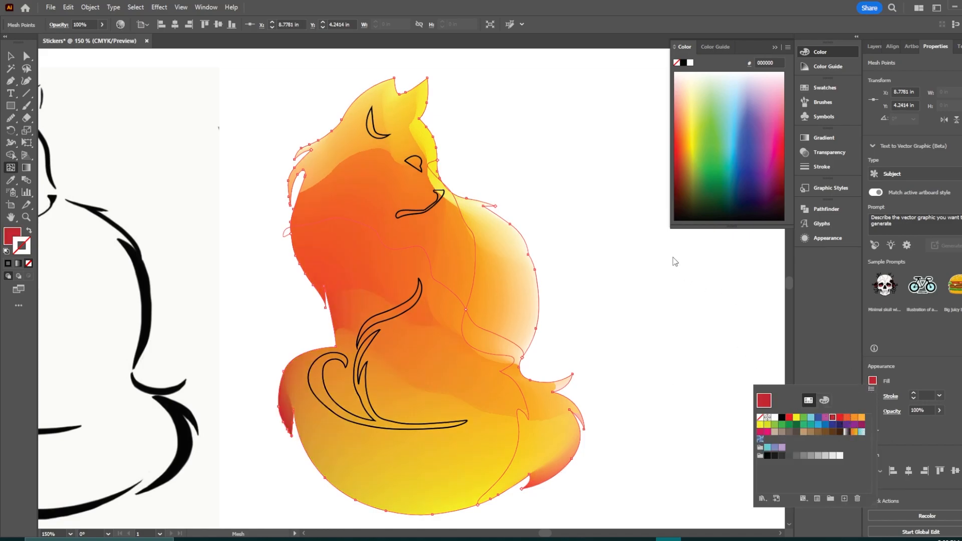
Step: Add a mesh point in the cat's upper-left fur and undo it
left_click(284, 246)
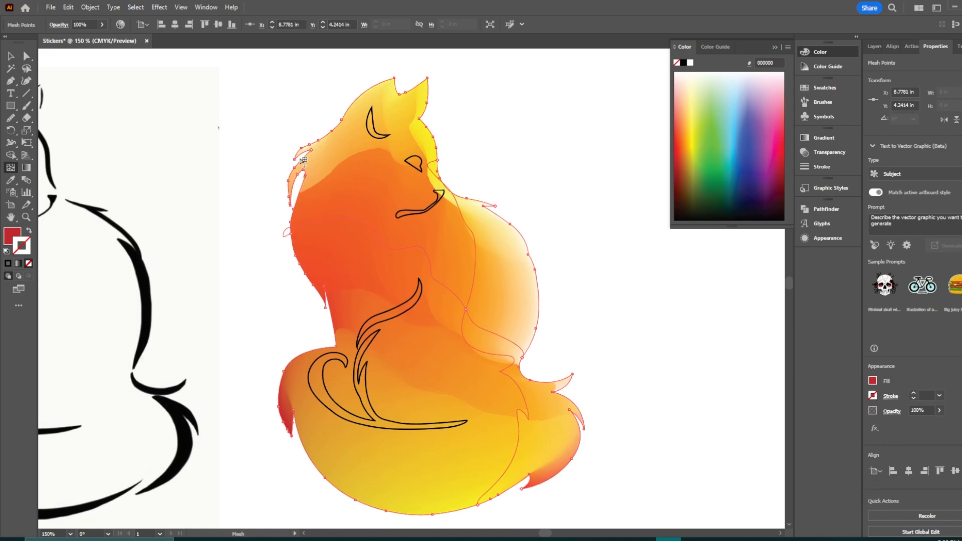
left_click(303, 153)
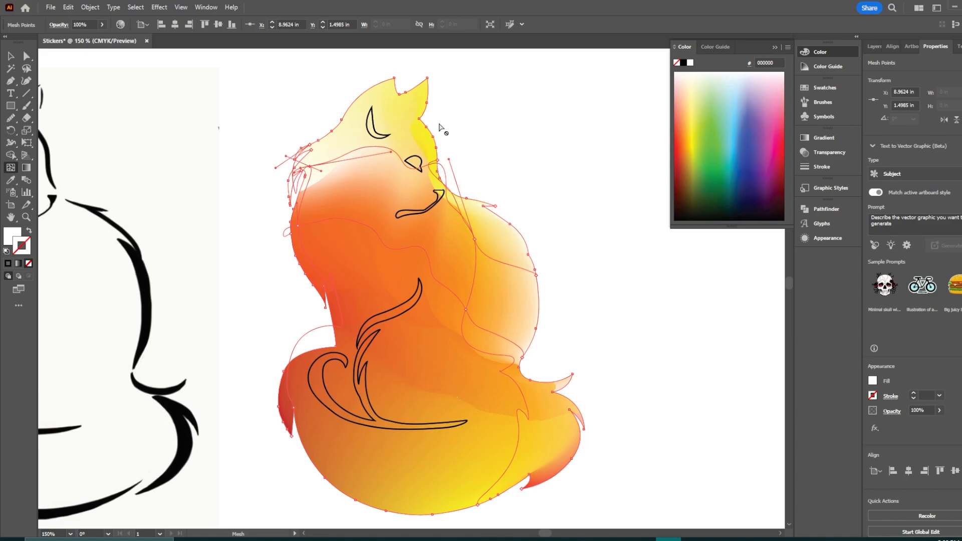
key("ctrl+z")
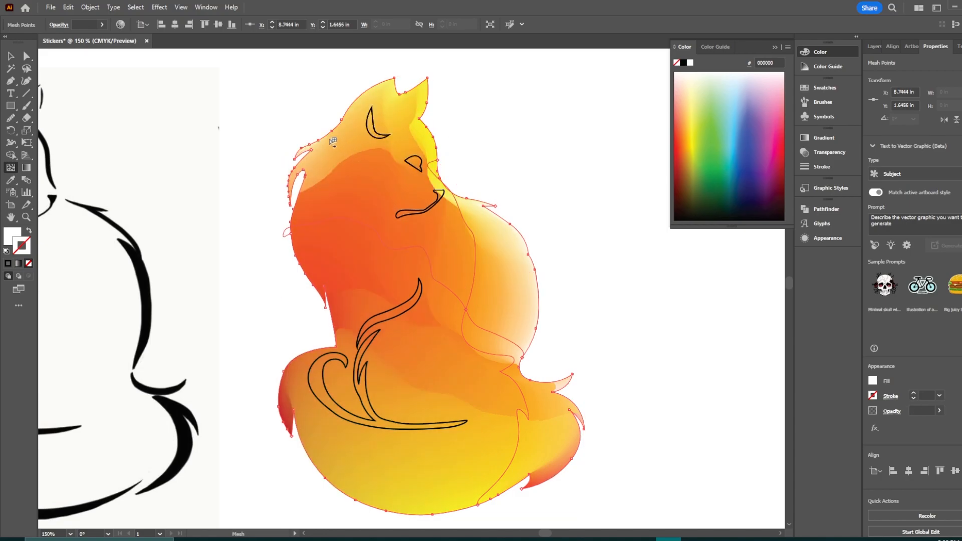
Step: Add a mesh point at the top of the cat's head and color it dark red
left_click(332, 132)
left_click(323, 143)
left_click(873, 381)
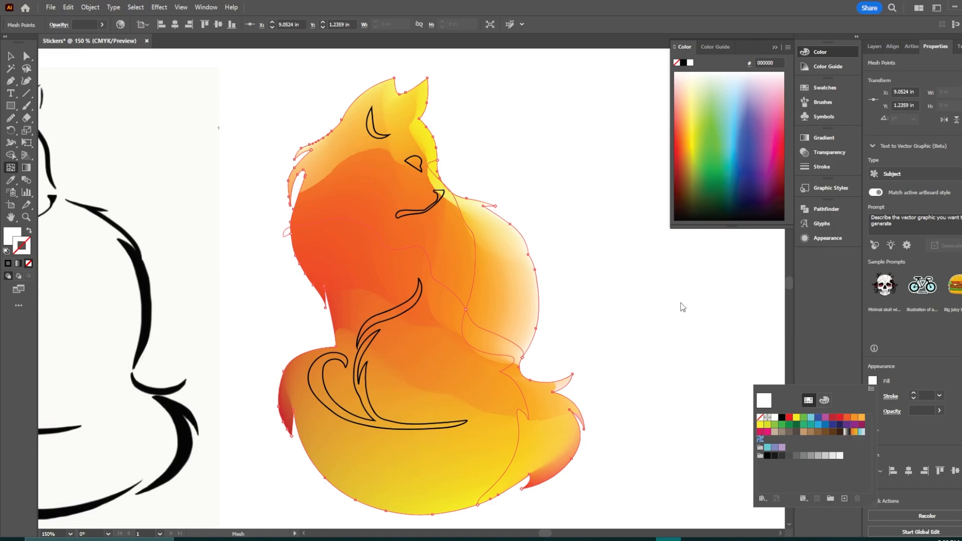
left_click(555, 197)
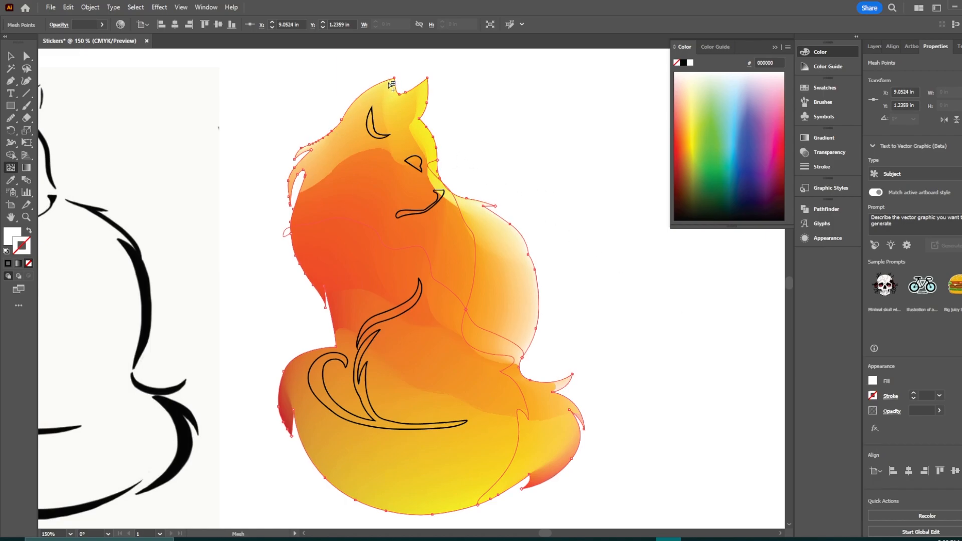
left_click(392, 83)
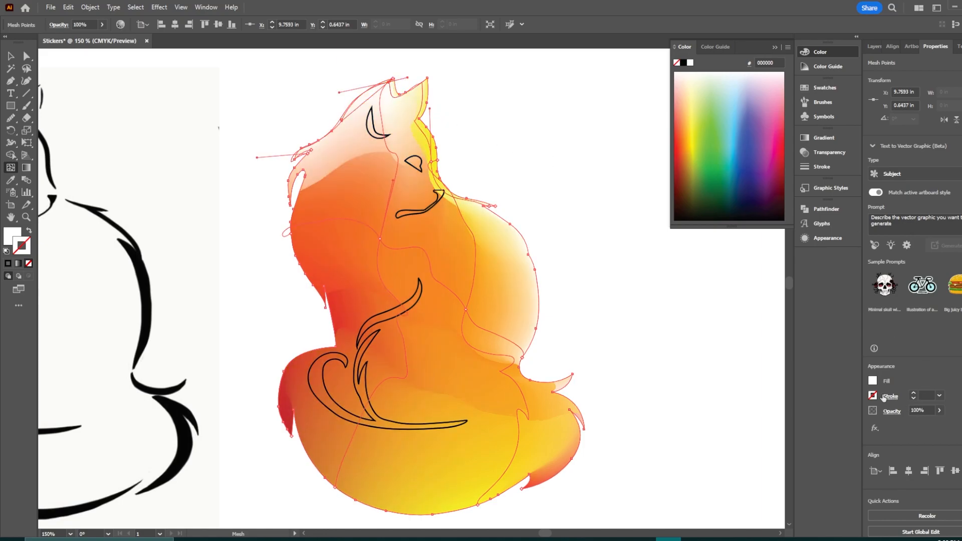
left_click(873, 381)
left_click(790, 418)
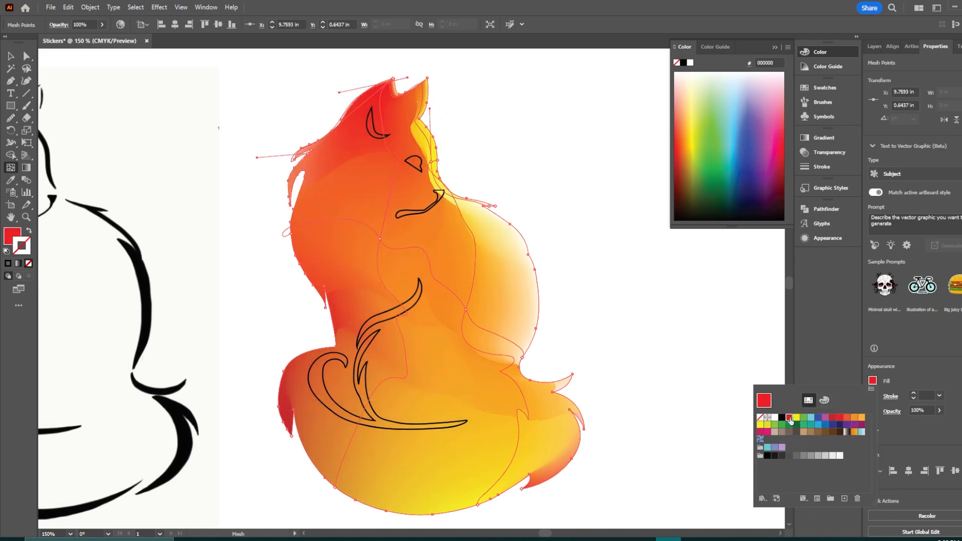
left_click(834, 418)
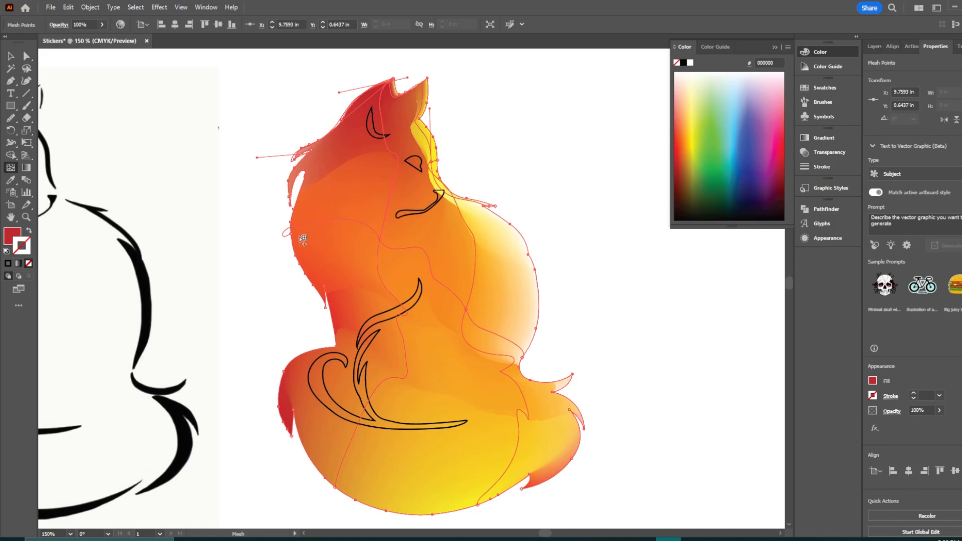
Step: Add red mesh points on the cat's left side, lower right and bottom left
left_click(300, 236)
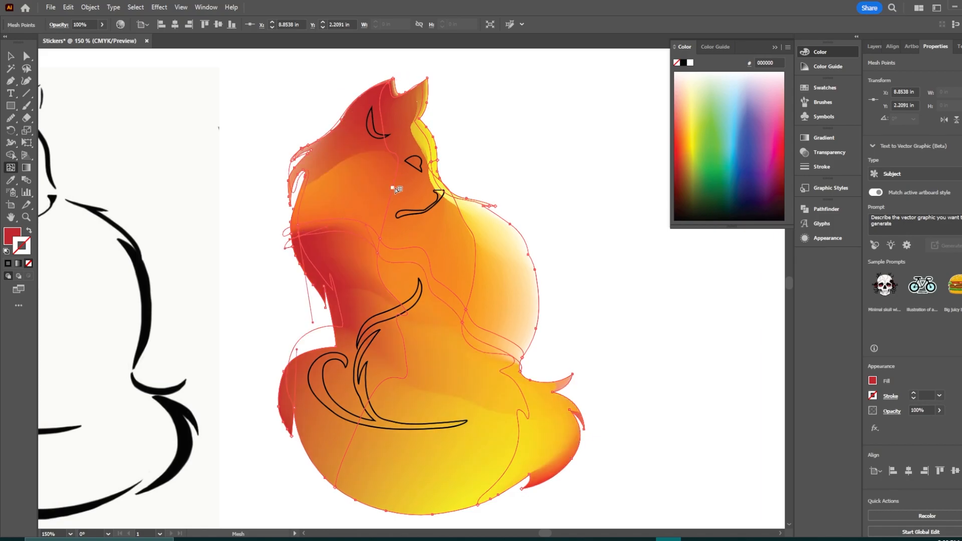
left_click(507, 378)
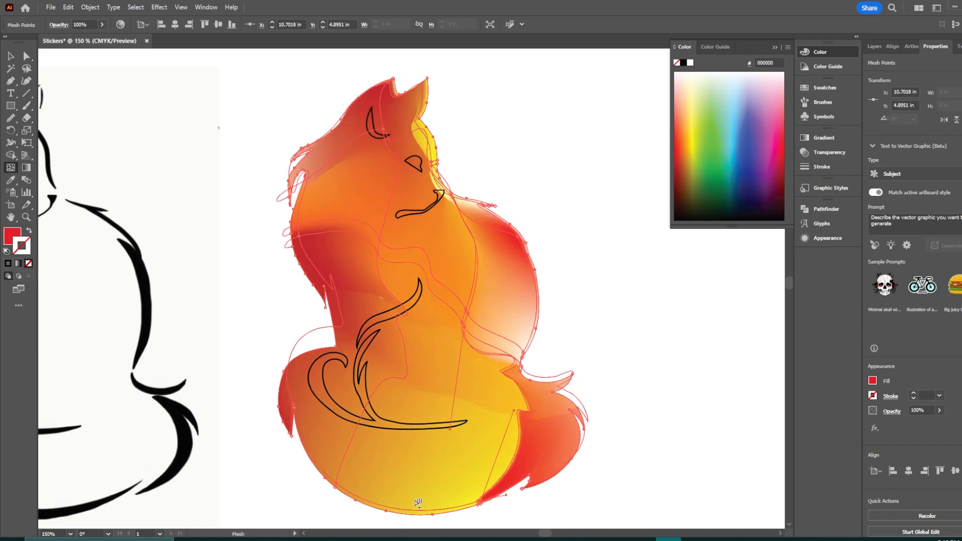
left_click(337, 483)
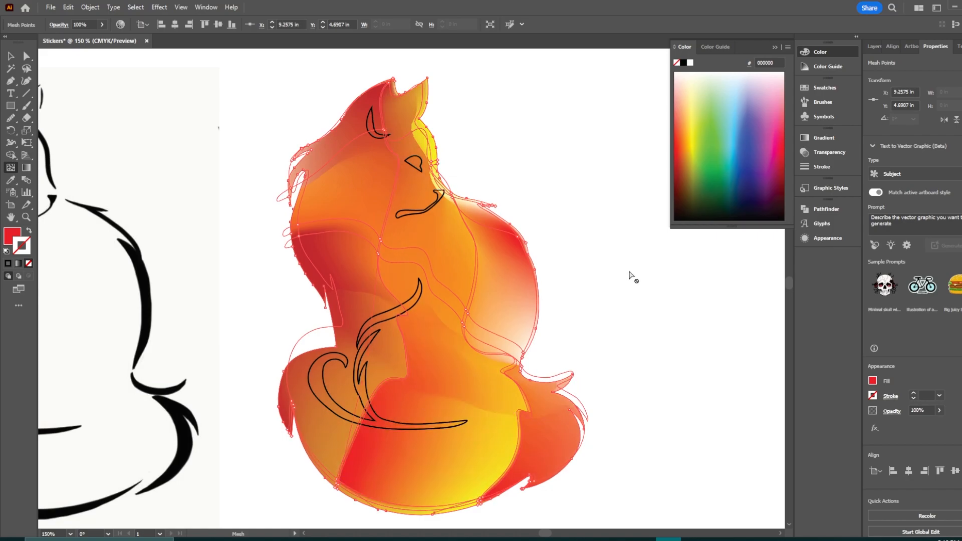
Step: Deselect the mesh, then select the cat's inner line strokes and fill them with white
key("v")
left_click(648, 260)
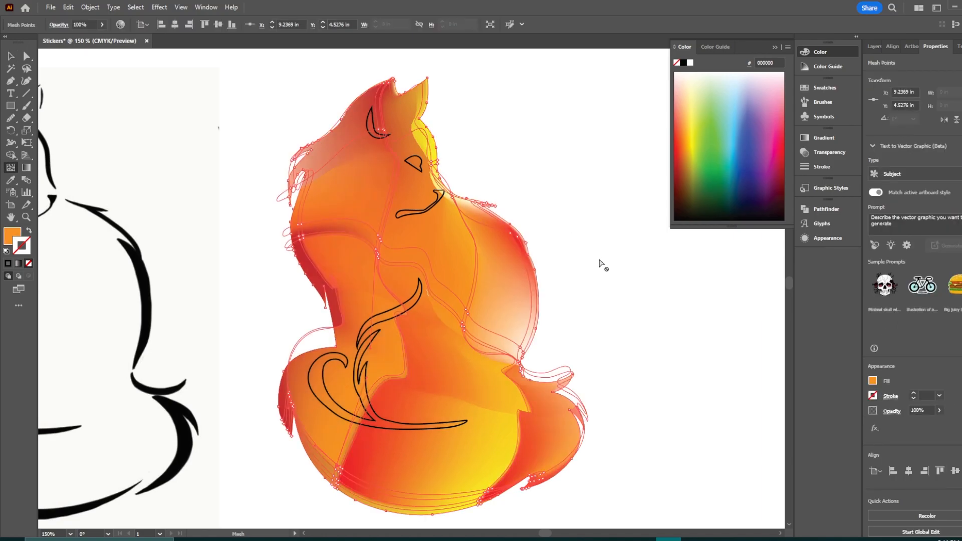
key("v")
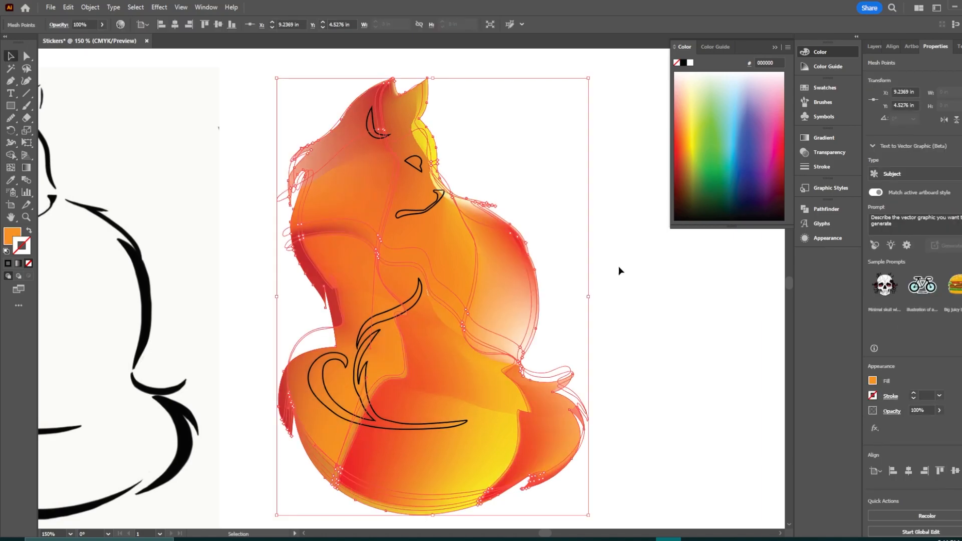
left_click(647, 272)
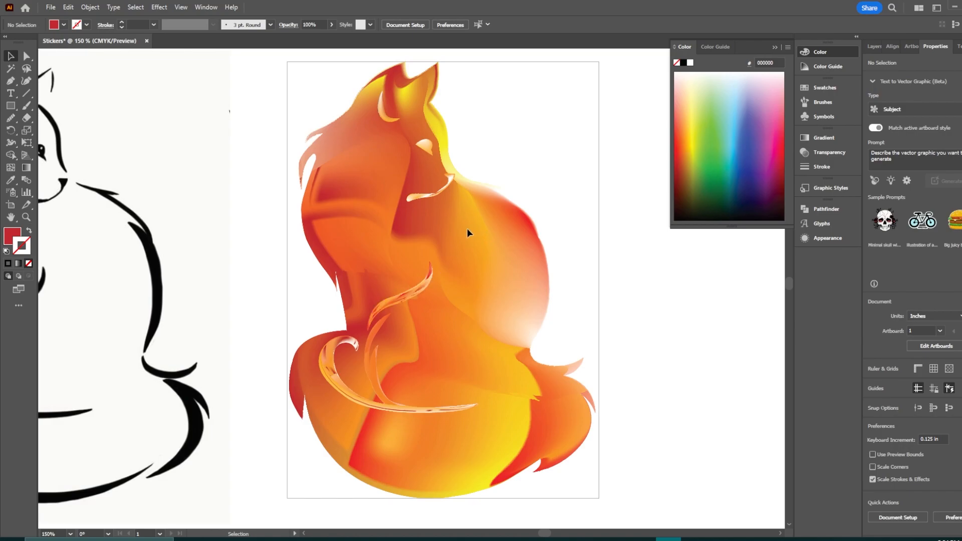
left_click(418, 199)
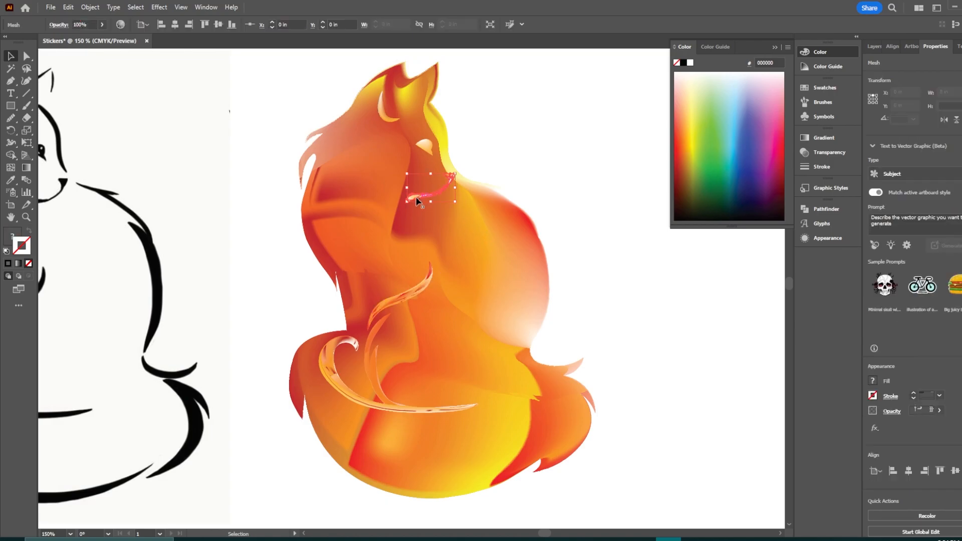
left_click(421, 143, "shift")
left_click(384, 115, "shift")
left_click(406, 298, "shift")
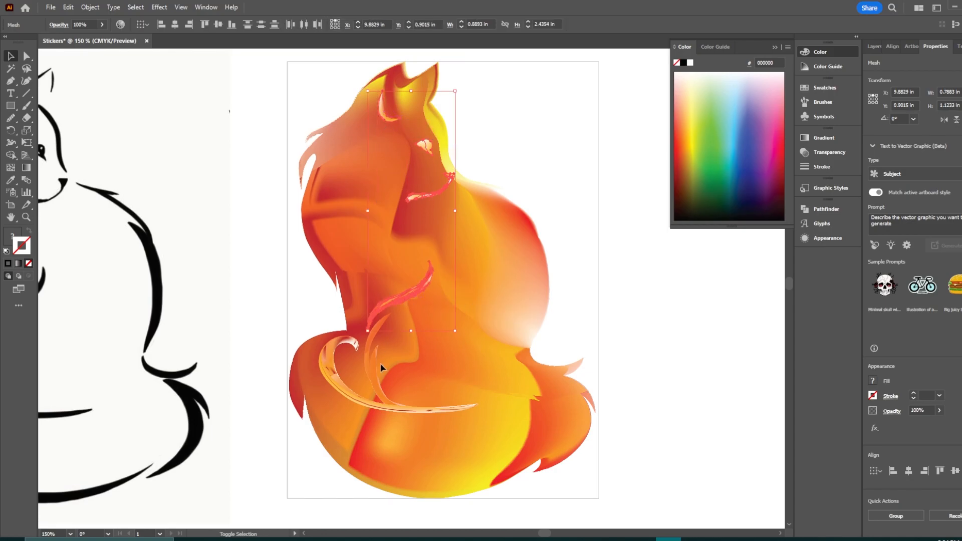
left_click(404, 408, "shift")
key("ctrl+shift+a")
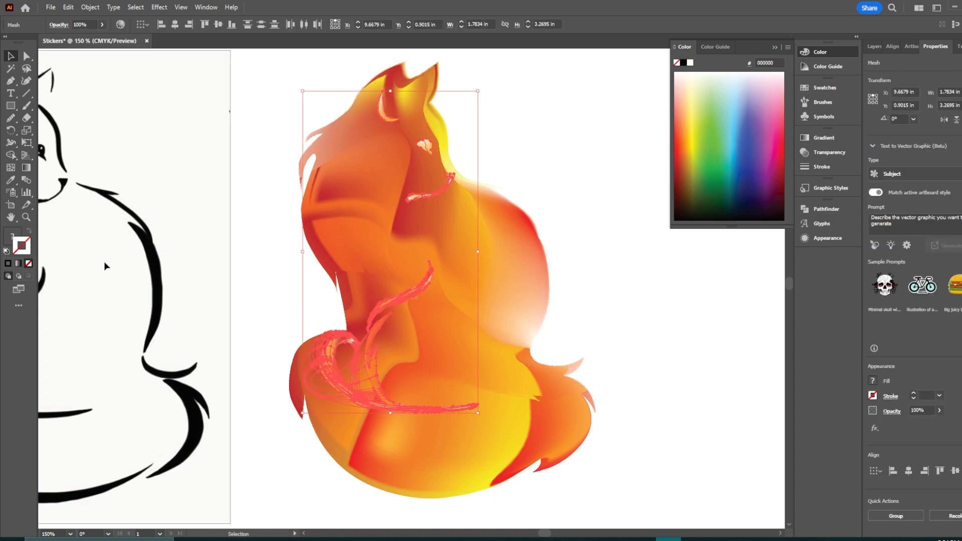
double_click(15, 239)
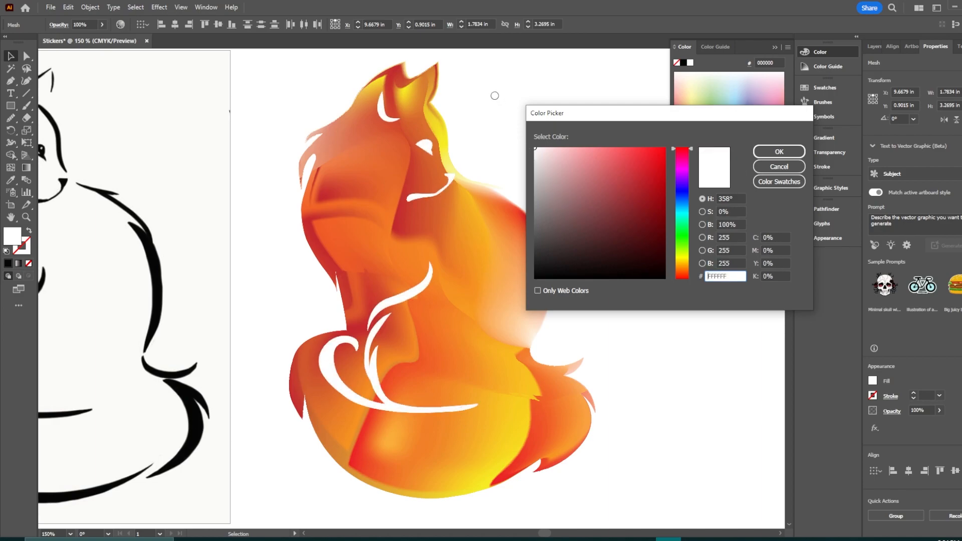
left_click(780, 151)
left_click(597, 288)
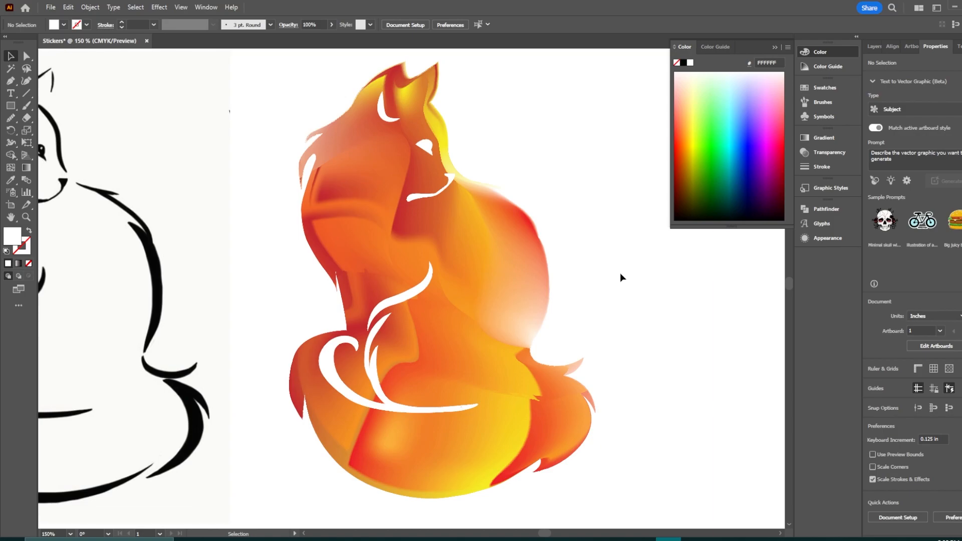
Step: Pan across the artboards and zoom out to compare the finished gradient-mesh cat with the other cat artworks
left_click_drag(602, 298, 719, 301)
left_click_drag(350, 318, 722, 303)
left_click_drag(318, 308, 493, 301)
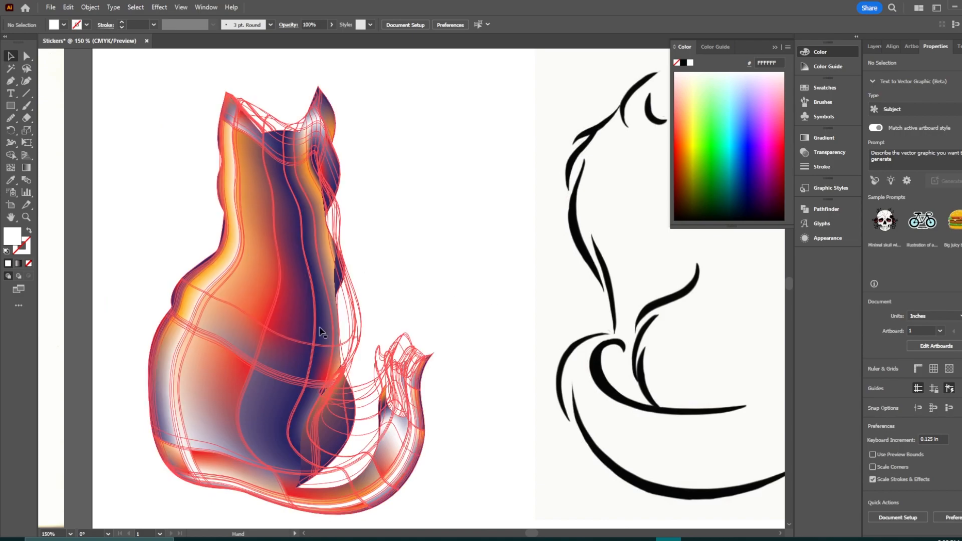
left_click_drag(518, 260, 241, 292)
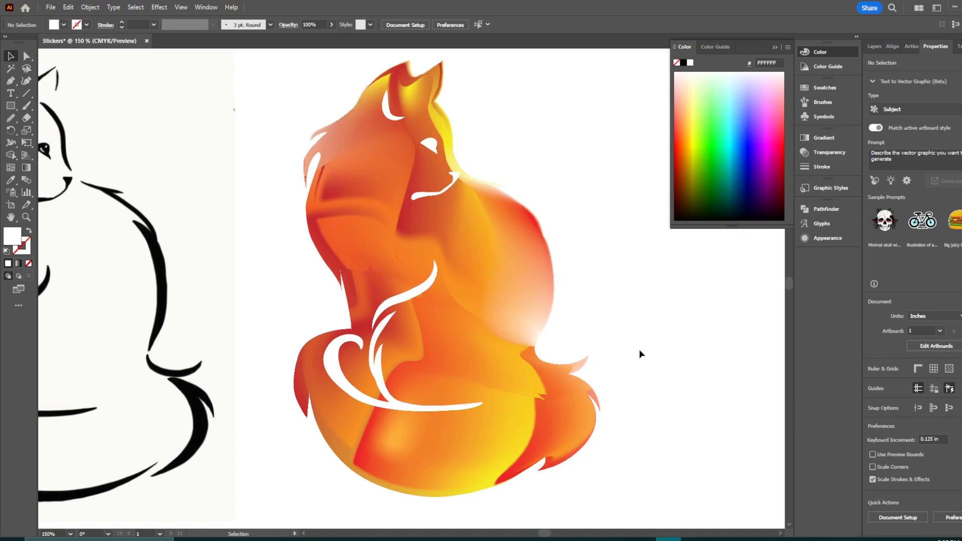
key("ctrl+minus")
key("ctrl+minus")
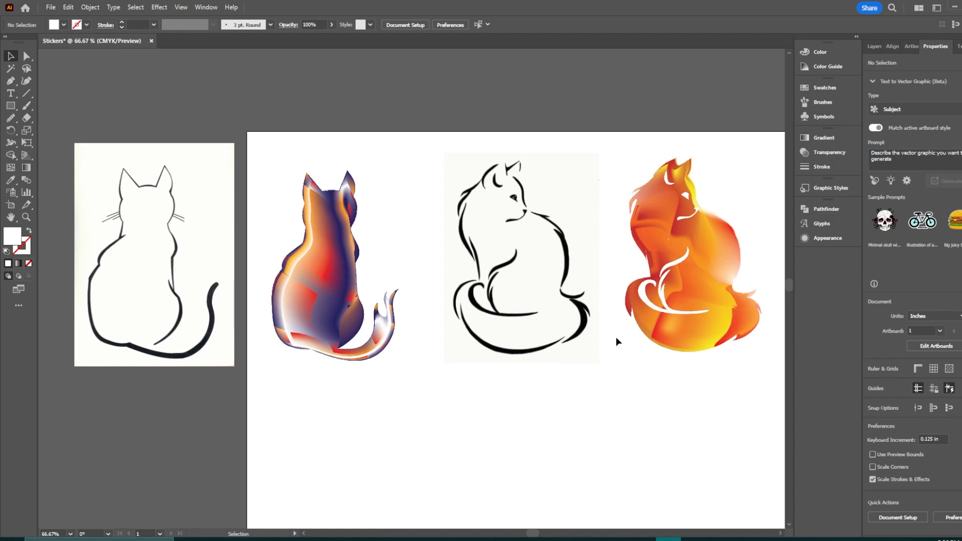
mouse_move(633, 406)
left_mouse_down()
mouse_move(327, 401)
mouse_move(633, 399)
left_mouse_up()
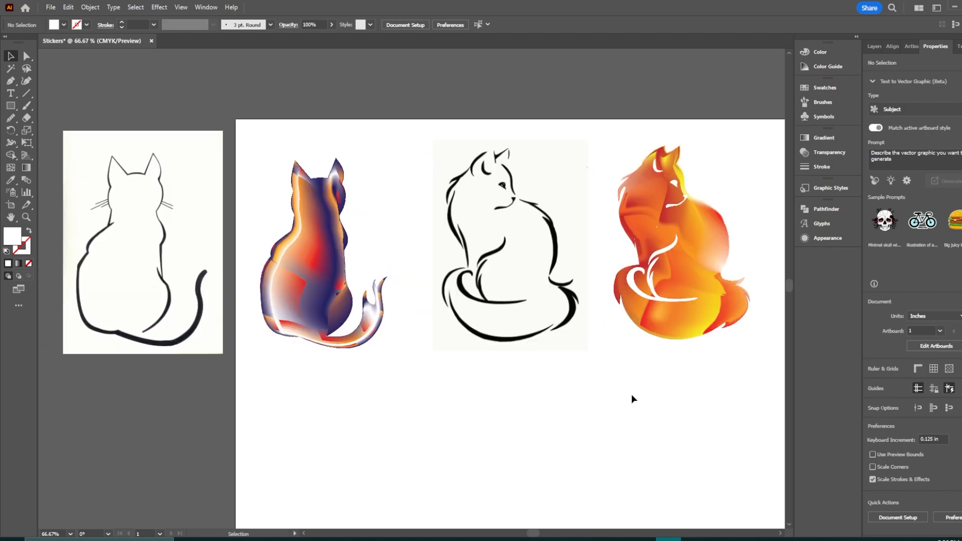